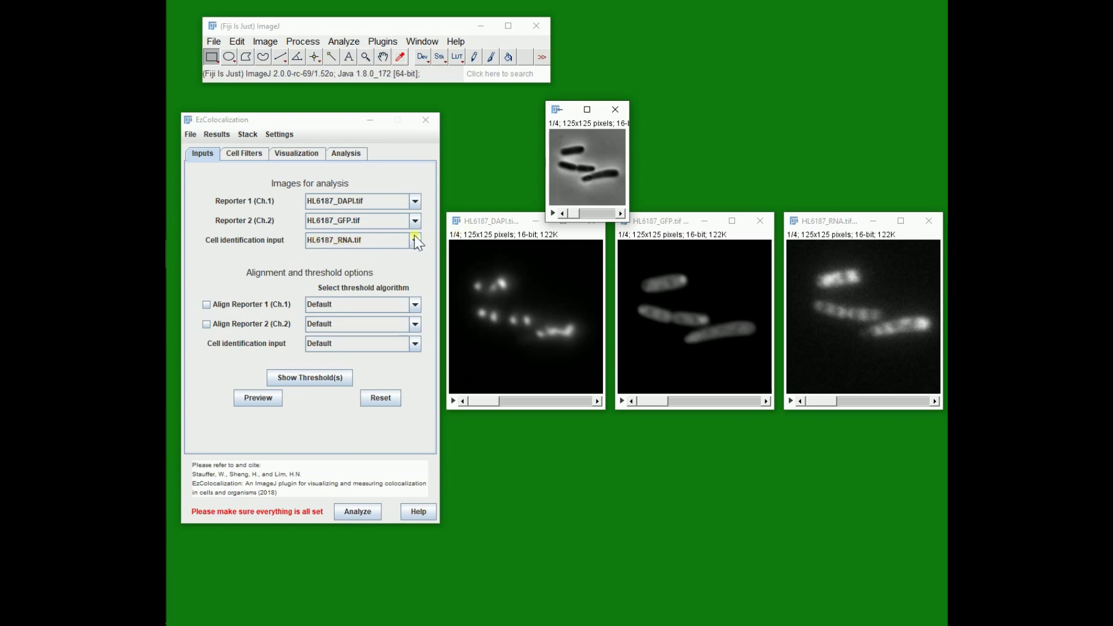
Use HL6187_Phase.tif as the cell identification input and align both Reporter 1 and Reporter 2
left_click(384, 241)
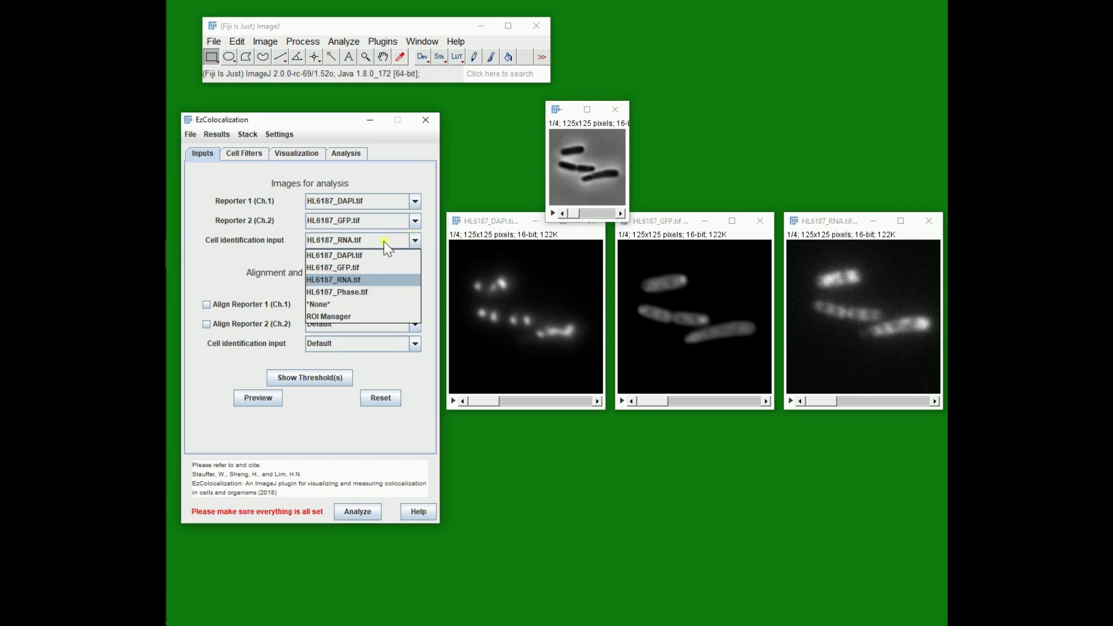
left_click(363, 289)
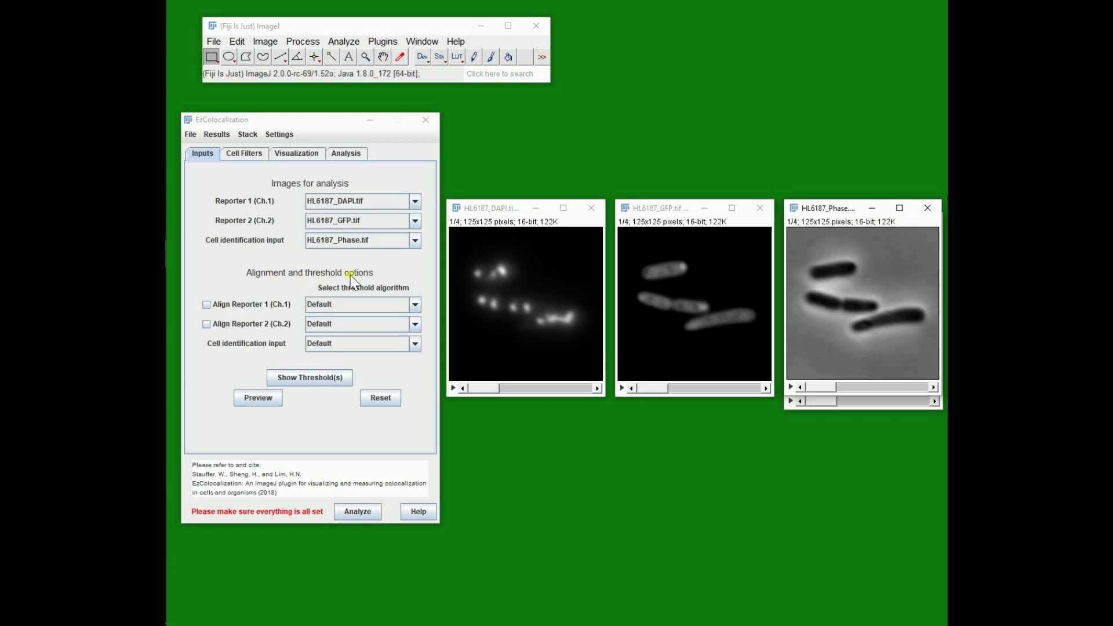
left_click(218, 308)
left_click(210, 324)
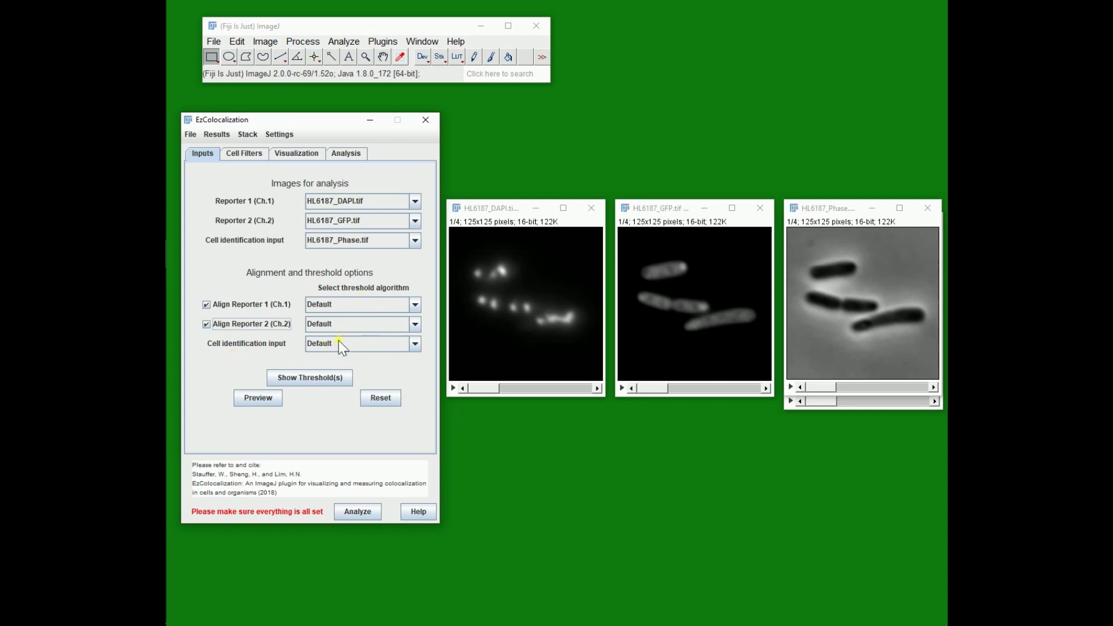
left_click(364, 305)
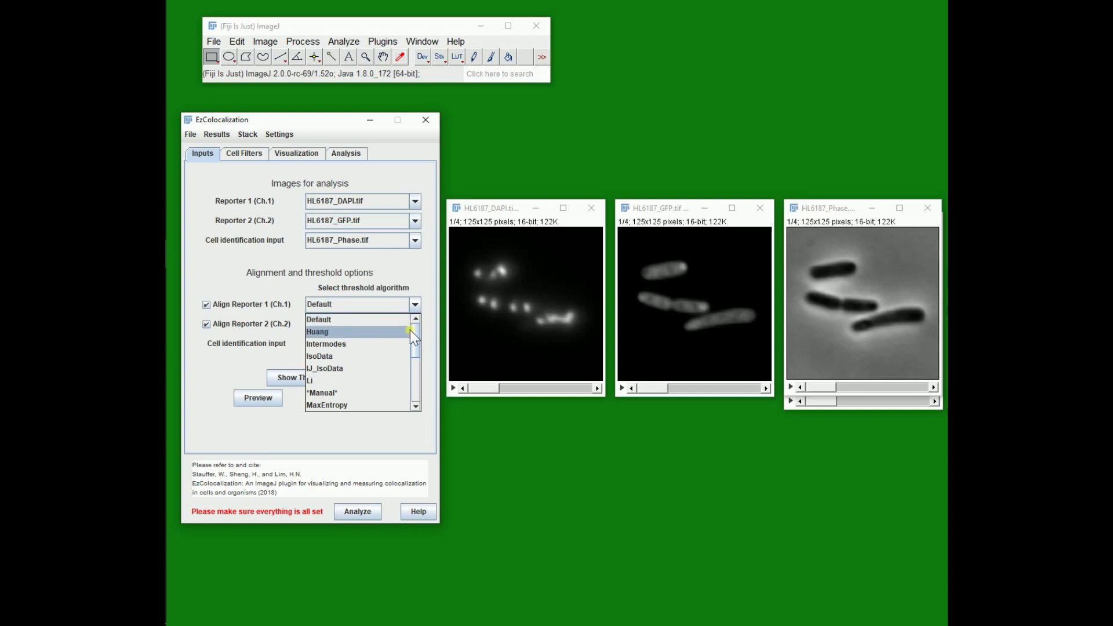
left_click(400, 344)
left_click(385, 307)
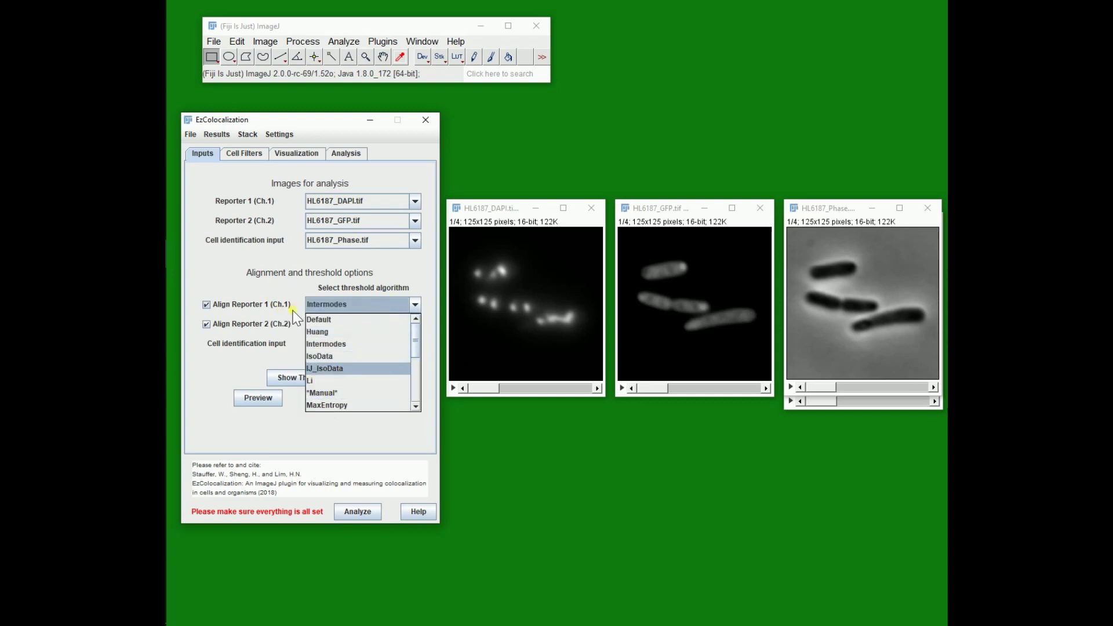
left_click(329, 320)
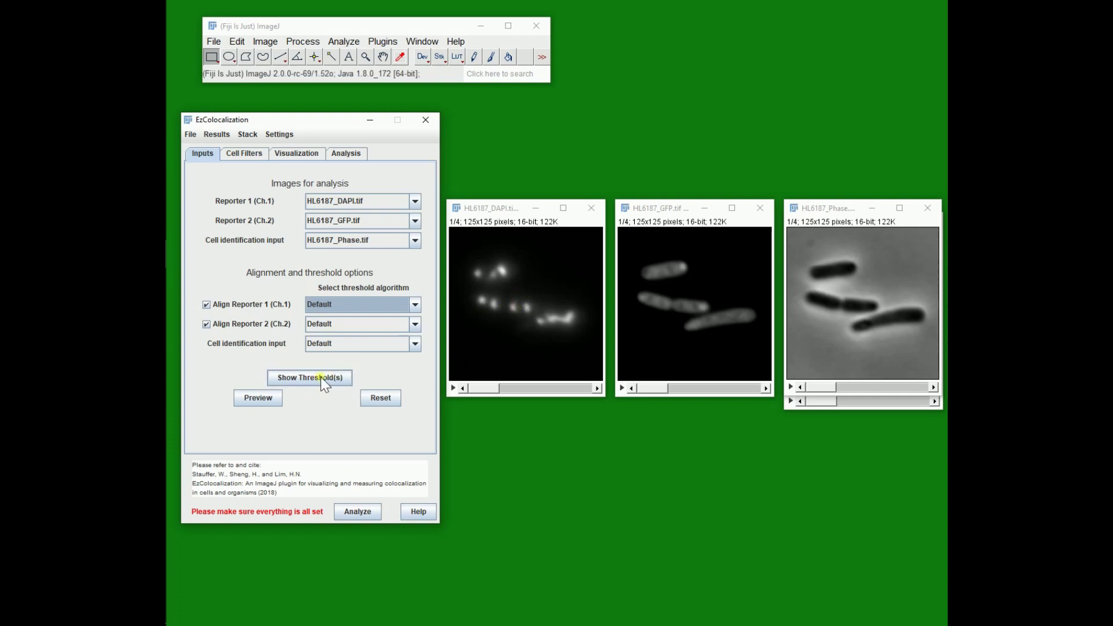
left_click(322, 379)
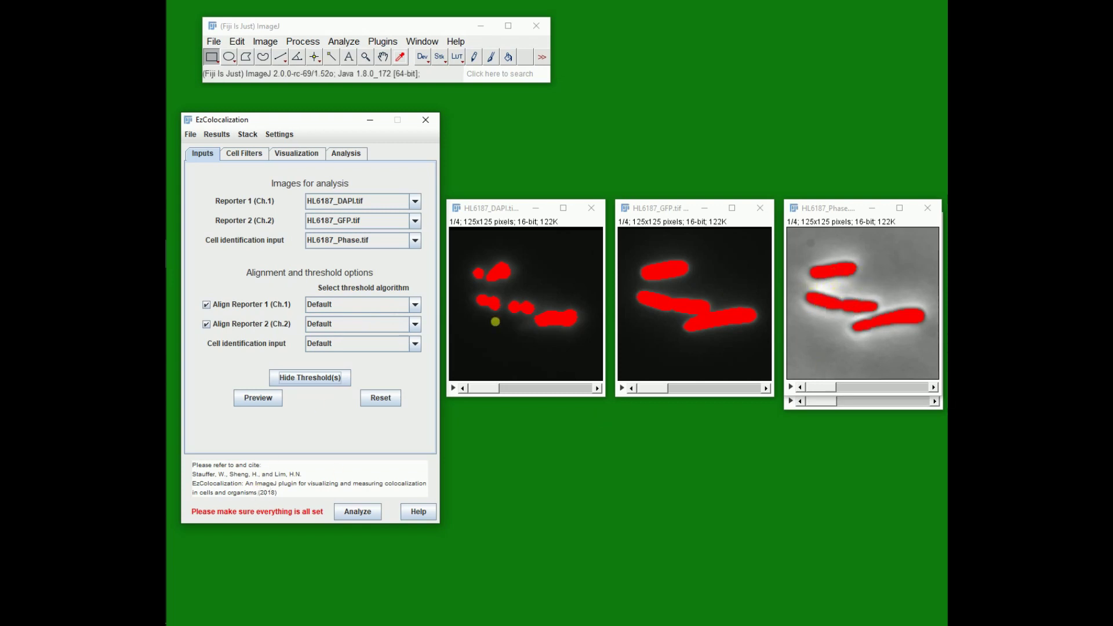
left_click(317, 386)
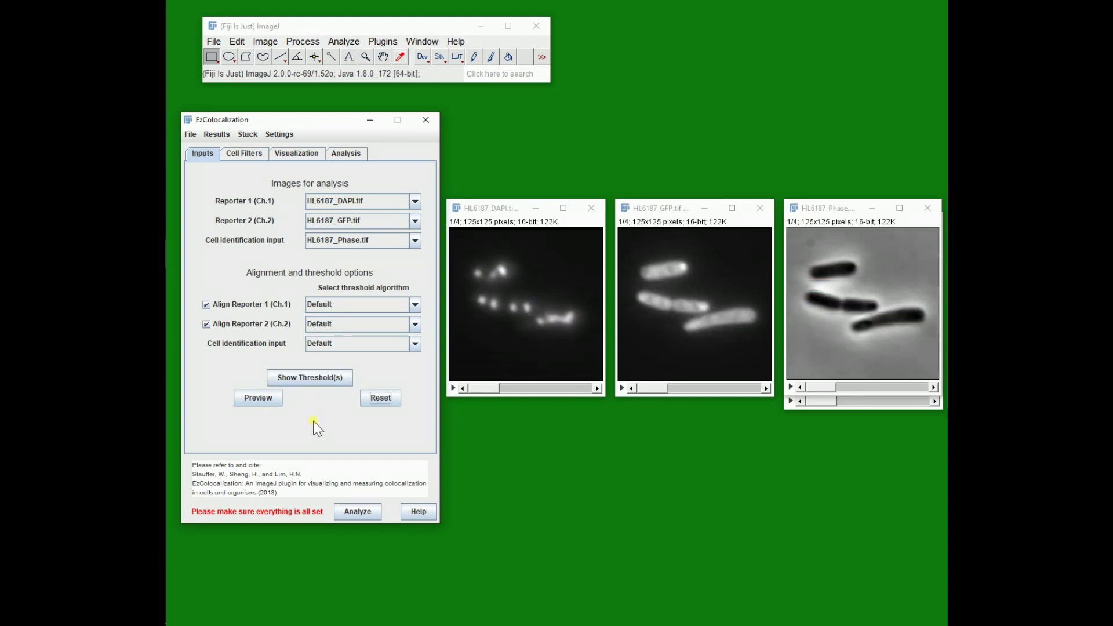
left_click(260, 400)
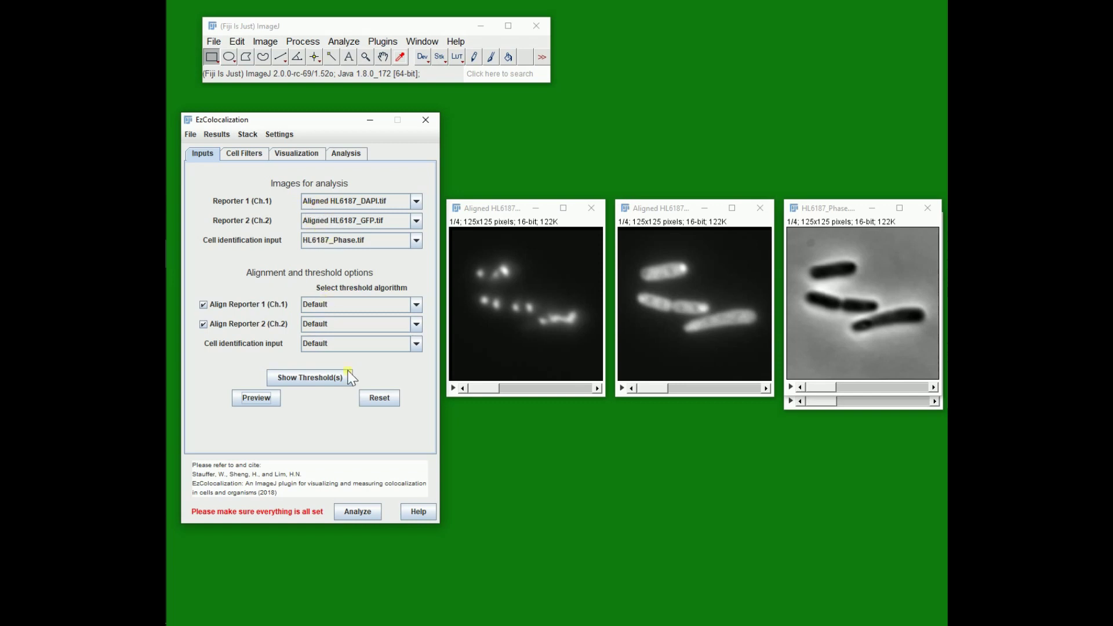
left_click(378, 404)
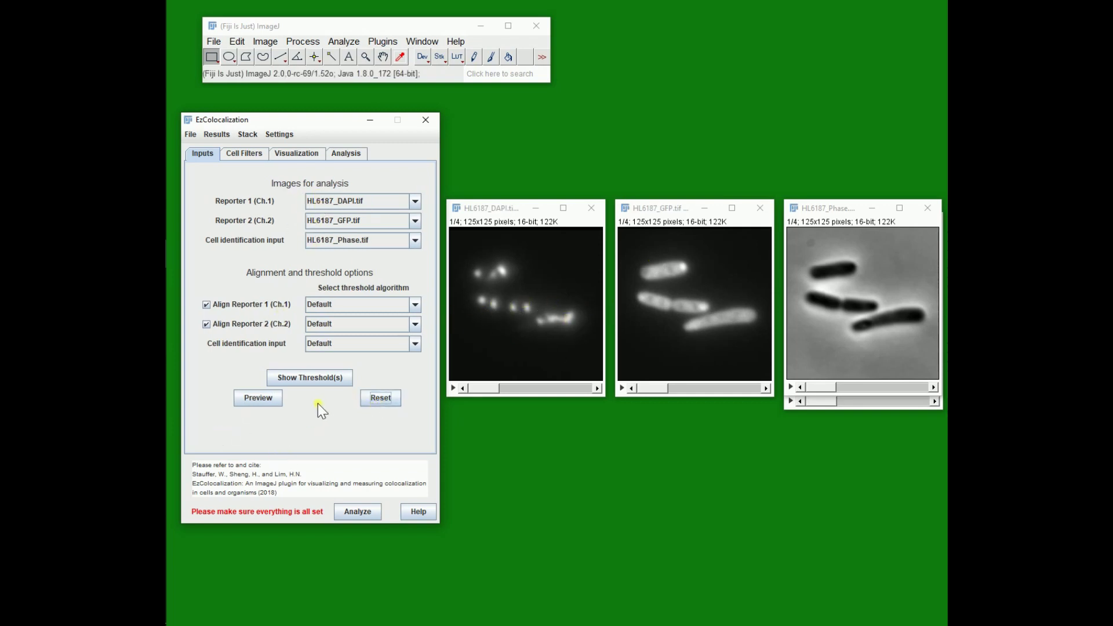
In Cell Filters, check the Infinity end of the pre-watershed Area range and enable watershed segmentation
left_click(242, 157)
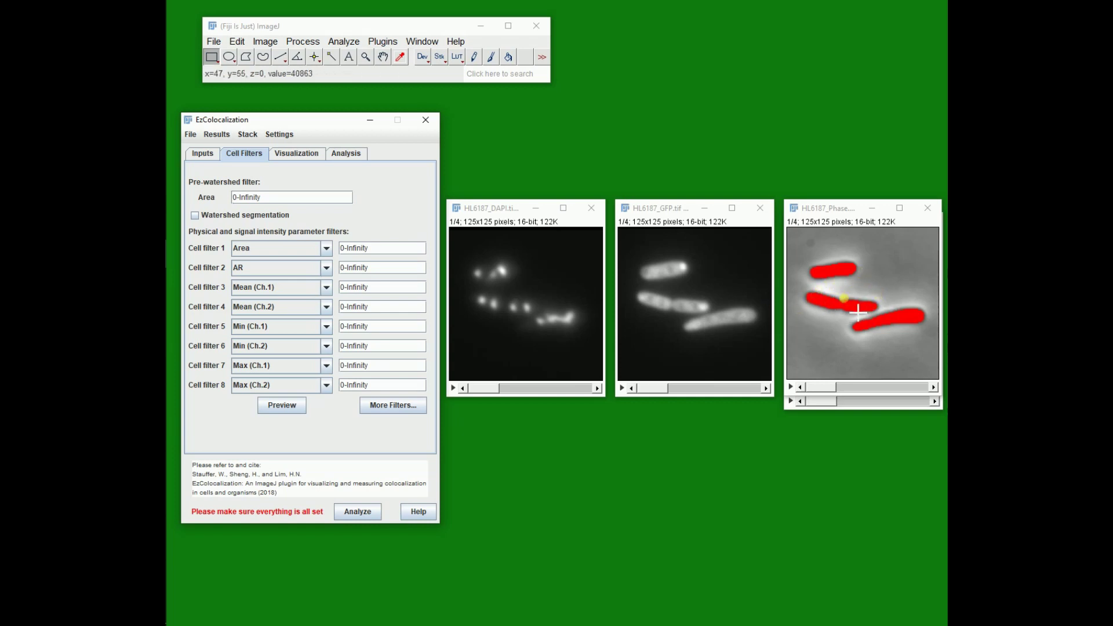
left_click(233, 197)
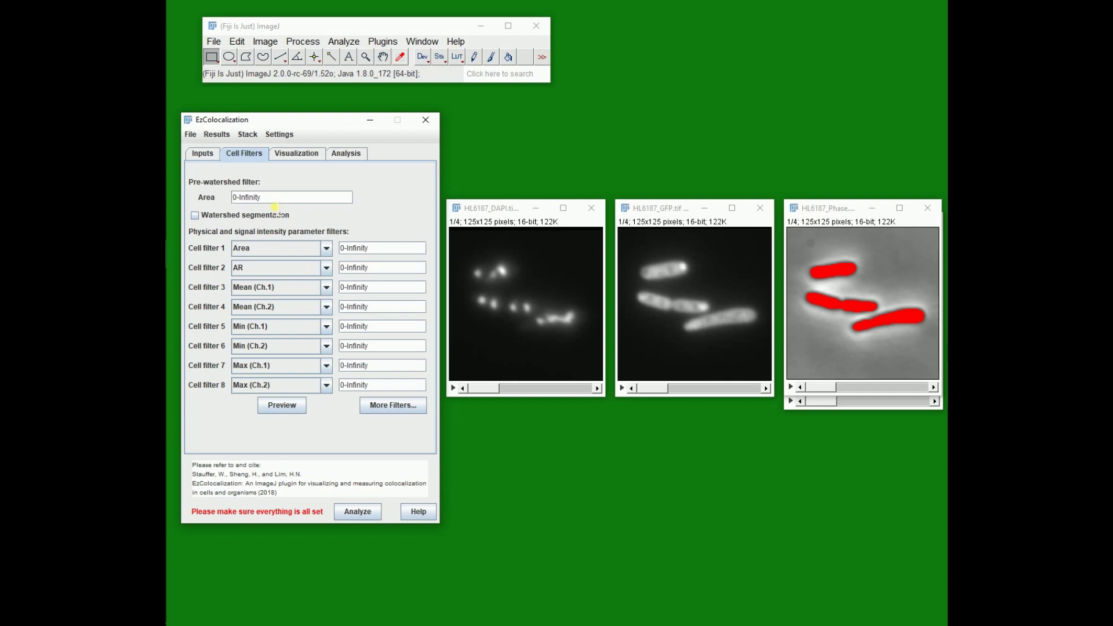
left_click_drag(272, 205, 238, 209)
left_click(257, 216)
Keep Area as Cell filter 1 and preview the segmented cell outlines
left_click(298, 248)
mouse_move(328, 276)
left_mouse_down()
mouse_move(326, 323)
mouse_move(327, 268)
left_mouse_up()
left_click(240, 270)
left_click(289, 407)
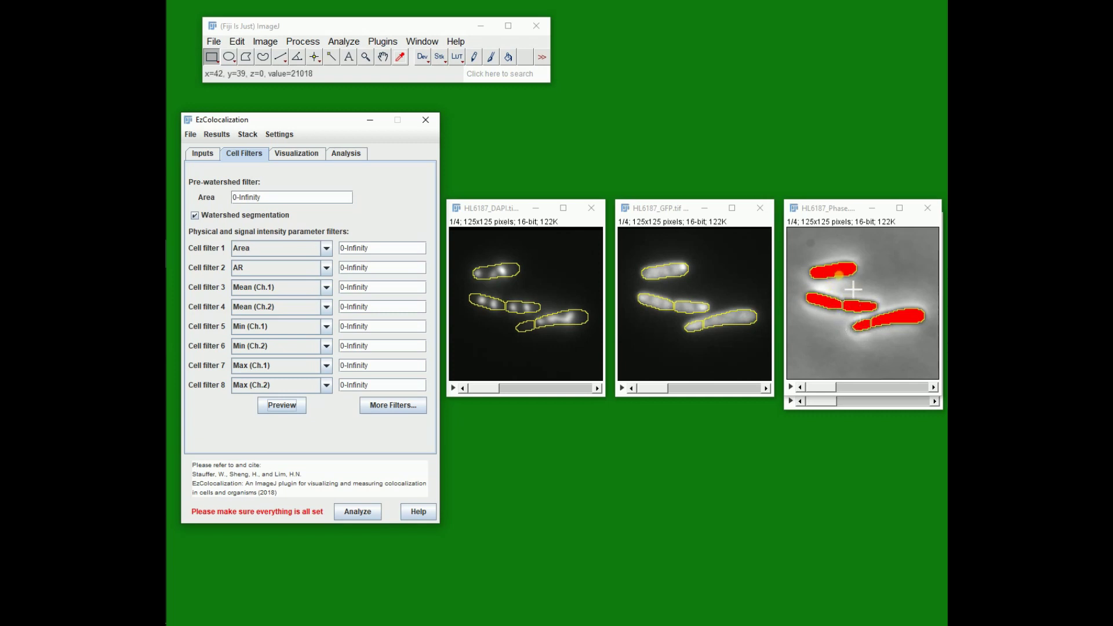
Preview the outlines on slice 2 of the Phase stack, then return the slider to slice 1
left_click(818, 387)
left_click_drag(822, 385, 848, 385)
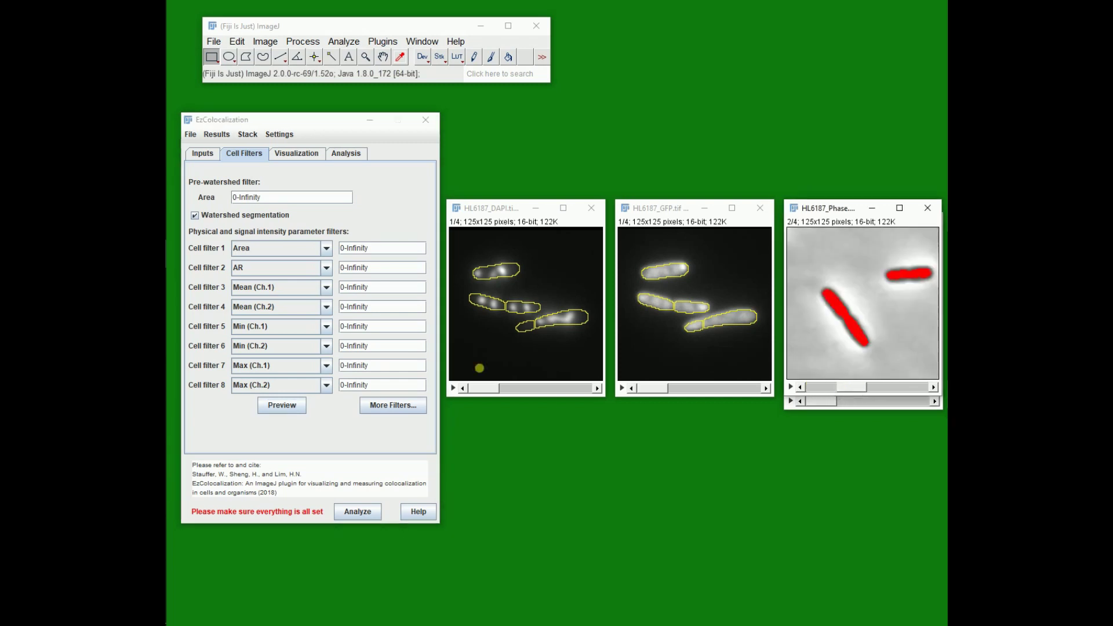
left_click(298, 404)
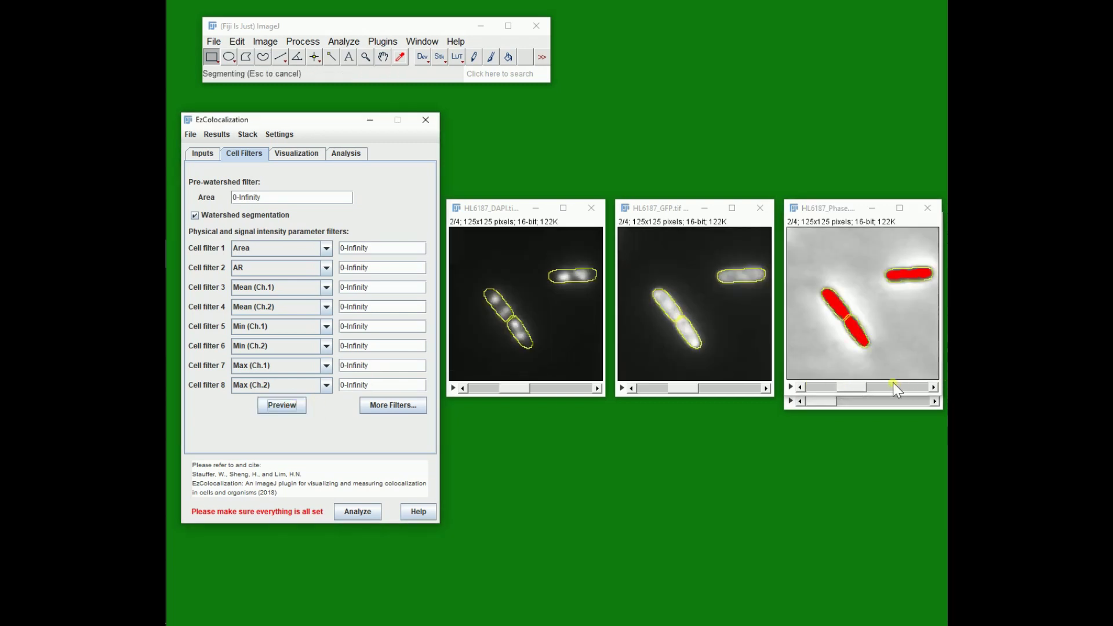
left_click_drag(858, 387, 836, 387)
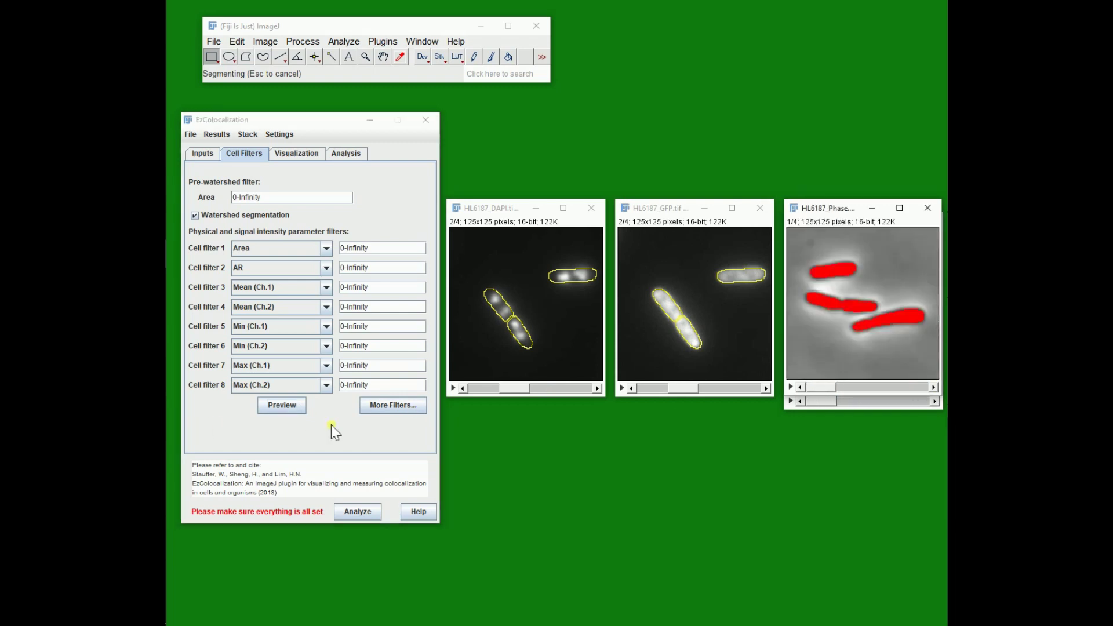
left_click(388, 408)
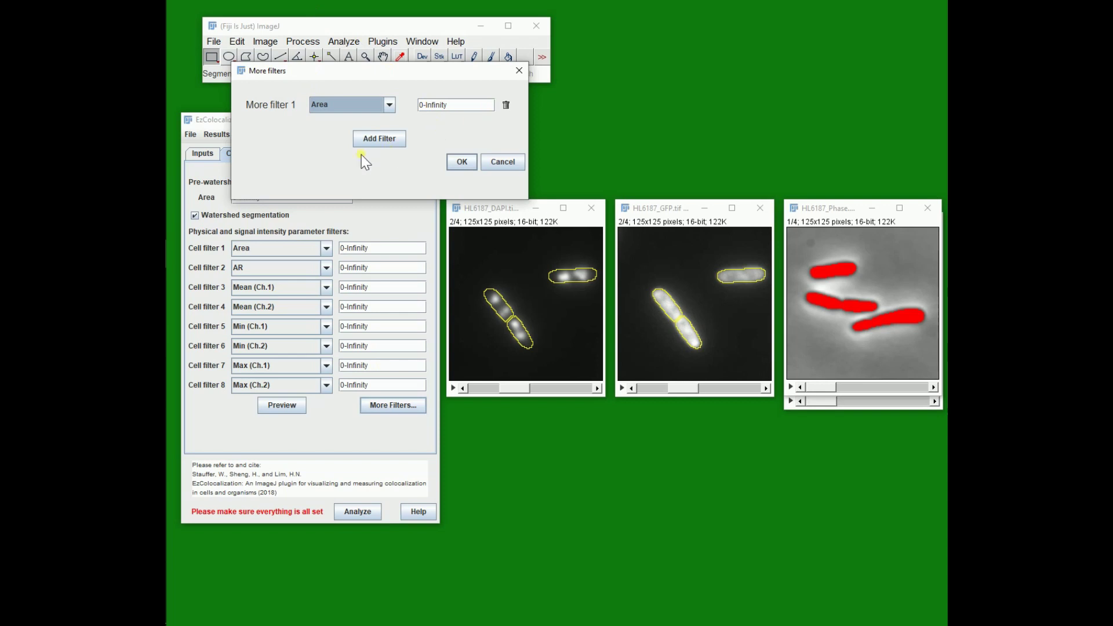
left_click(377, 138)
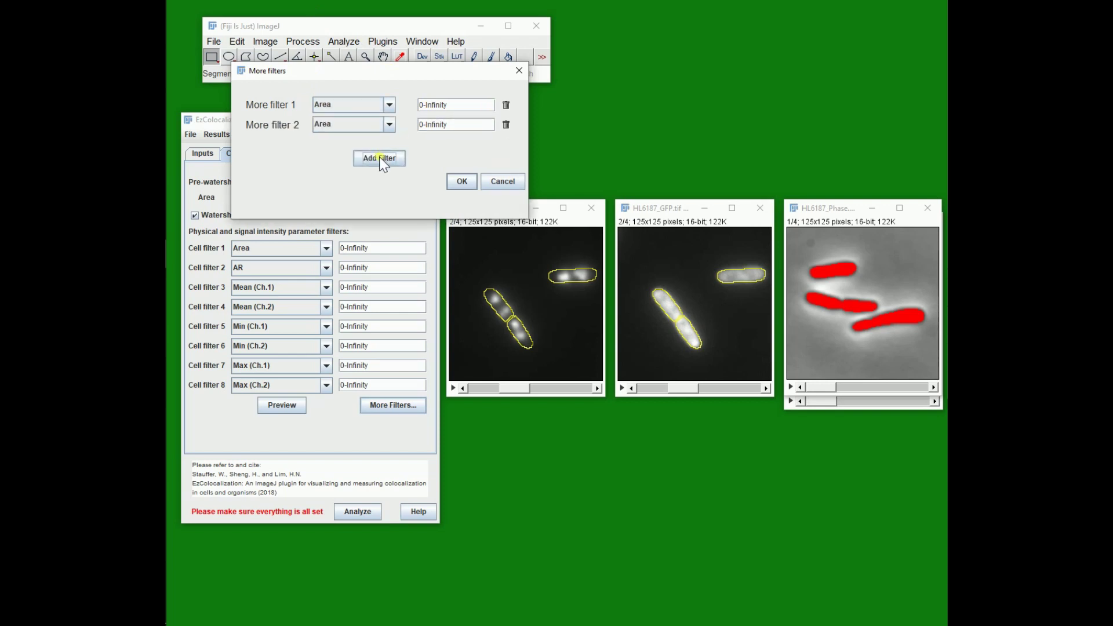
left_click(380, 157)
left_click(516, 201)
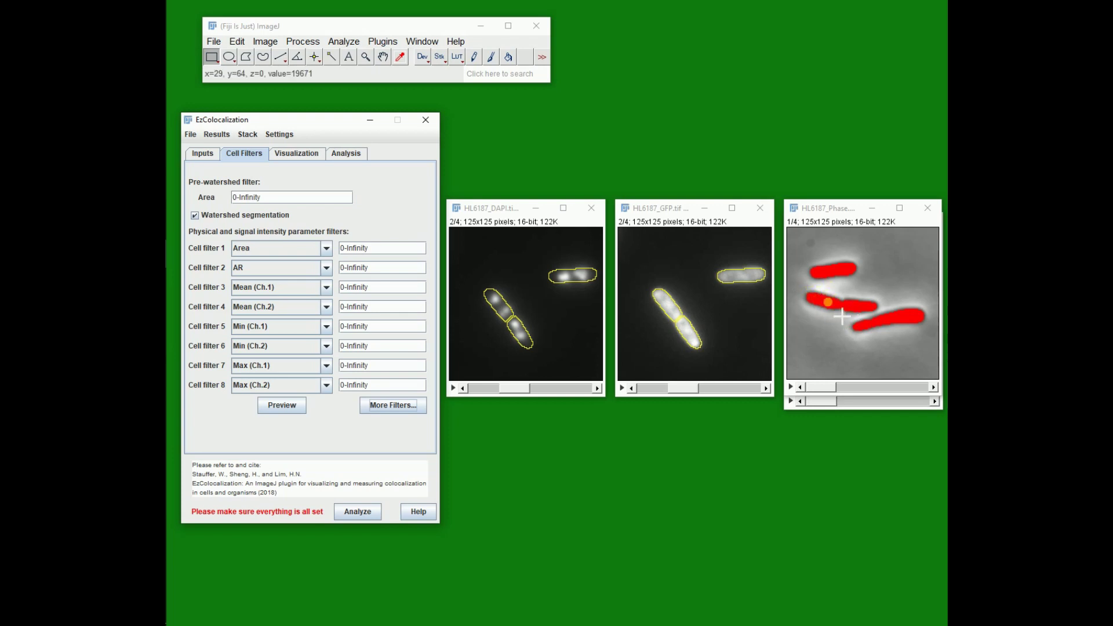
Re-run the segmentation preview on slice 1, then show the Visualization settings
left_click(288, 412)
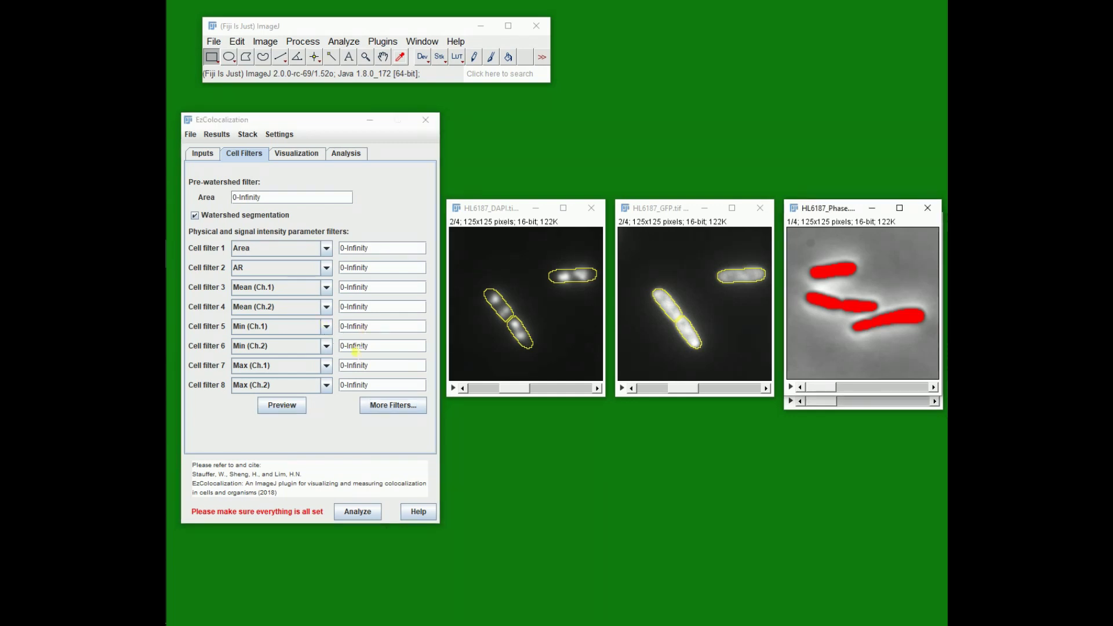
left_click(296, 405)
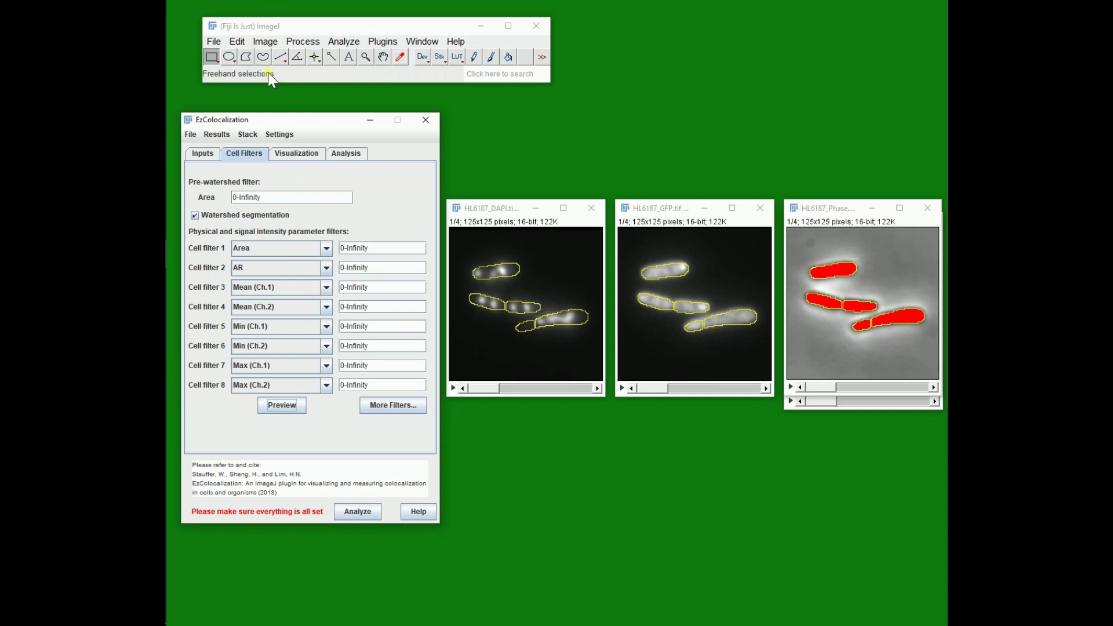
left_click(294, 155)
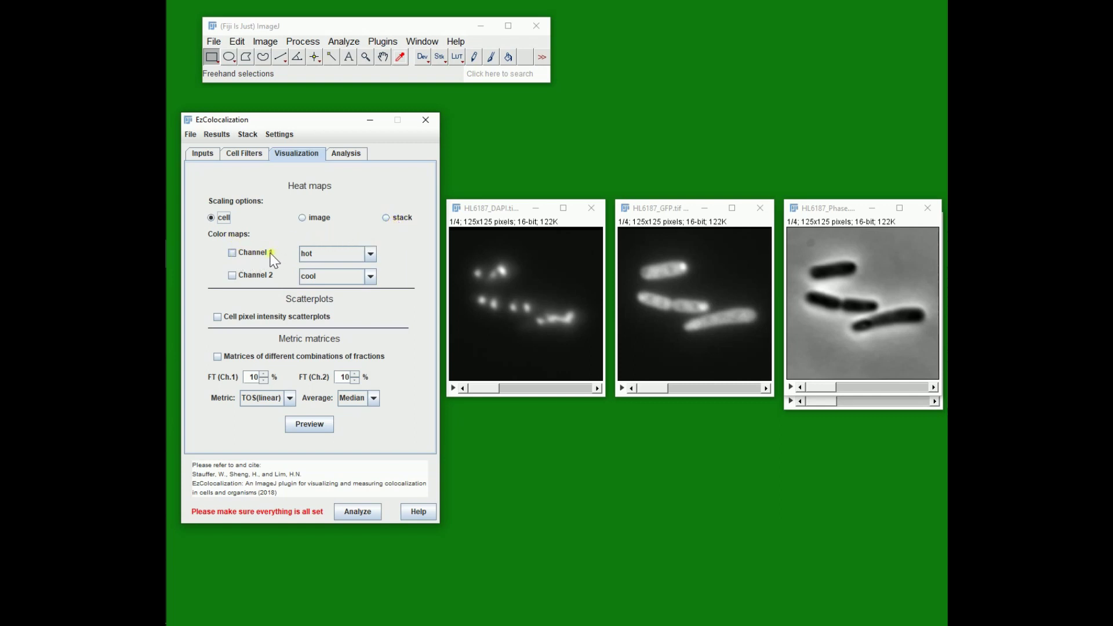
Keep hot as the Channel 1 colour map and enable heat maps for Channel 1 and Channel 2
left_click(344, 257)
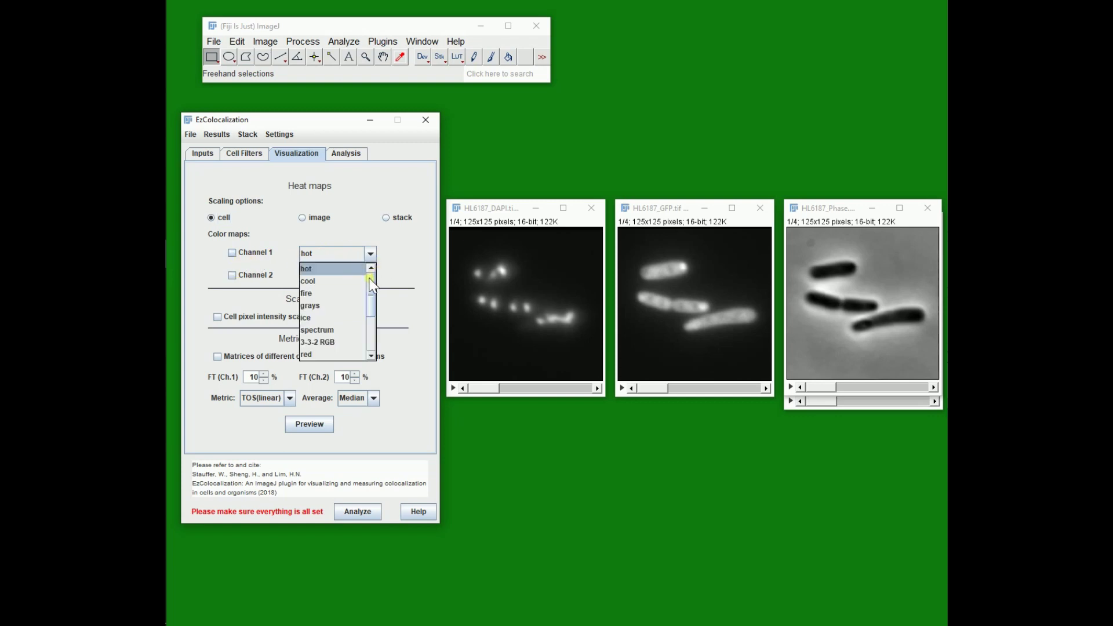
scroll(372, 270, "down", 2)
scroll(372, 270, "up", 2)
left_click(396, 255)
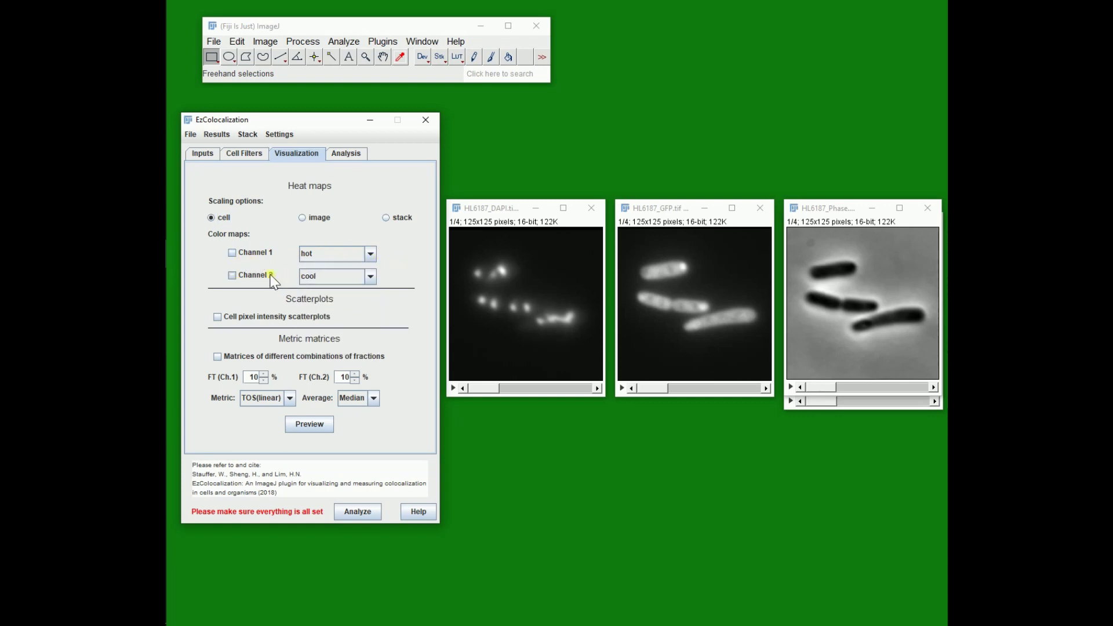
left_click(233, 254)
left_click(233, 277)
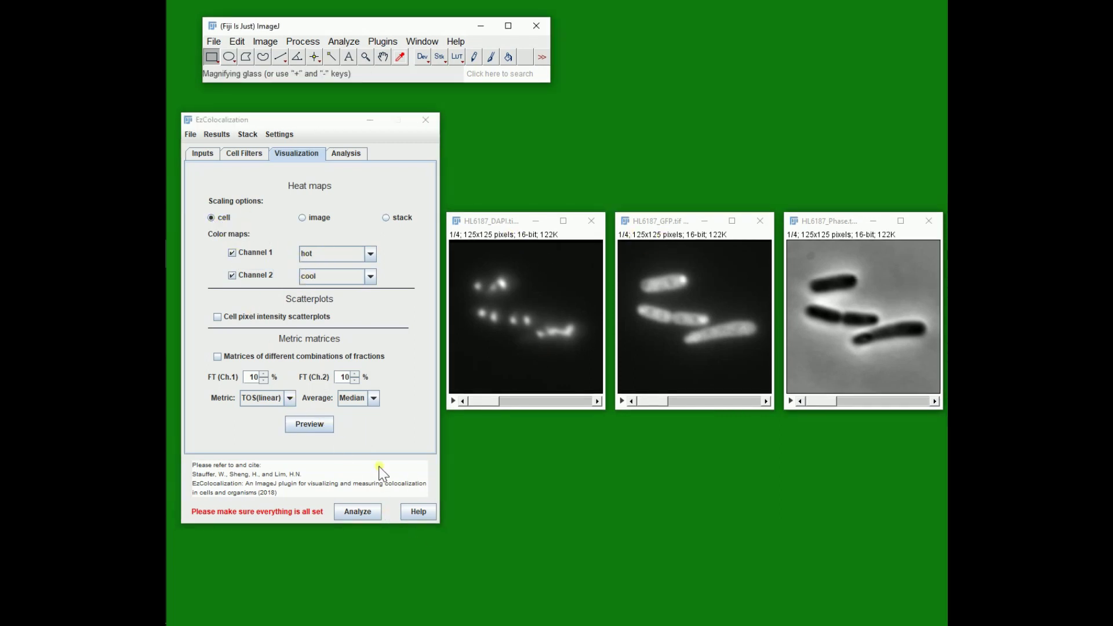
Preview the heat maps and enlarge the cool heat map window, moving it aside
left_click(301, 424)
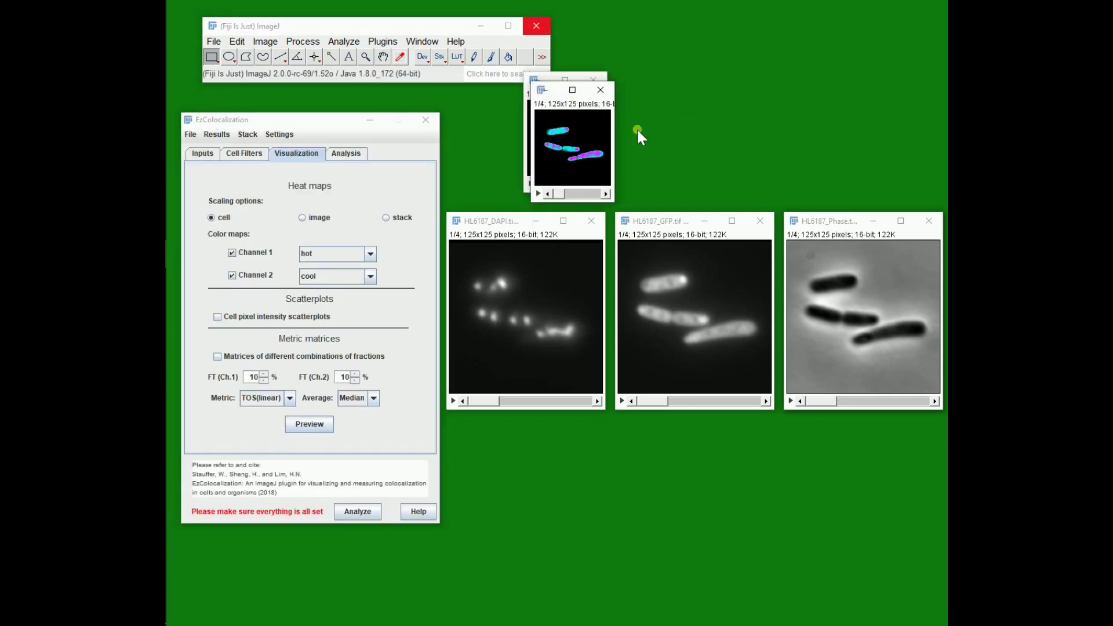
left_click(365, 57)
left_click(598, 162)
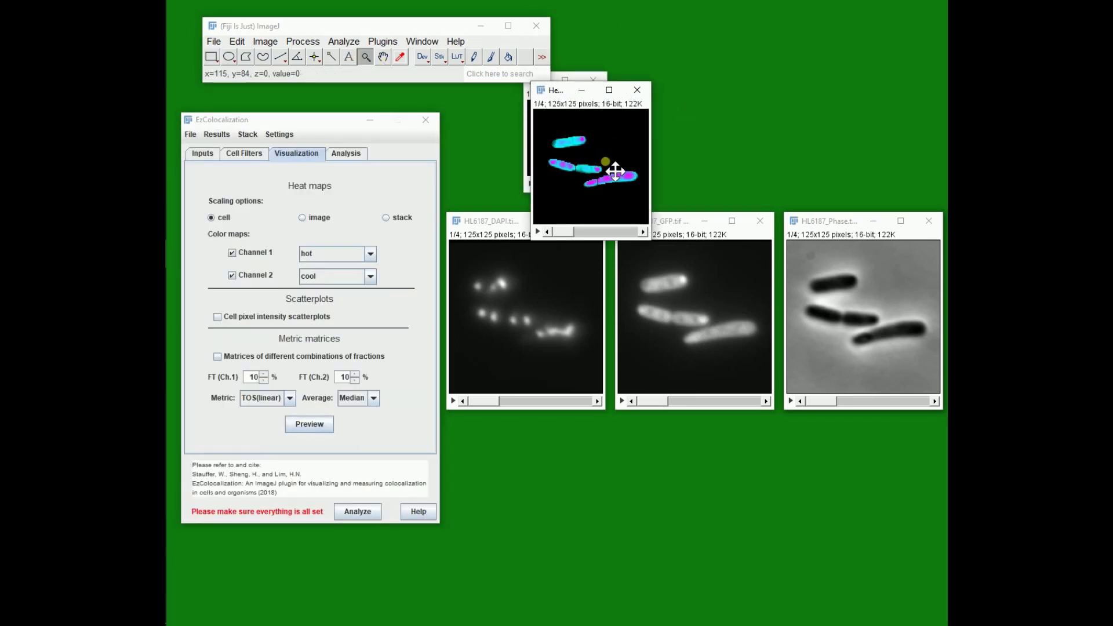
left_click_drag(595, 93, 751, 170)
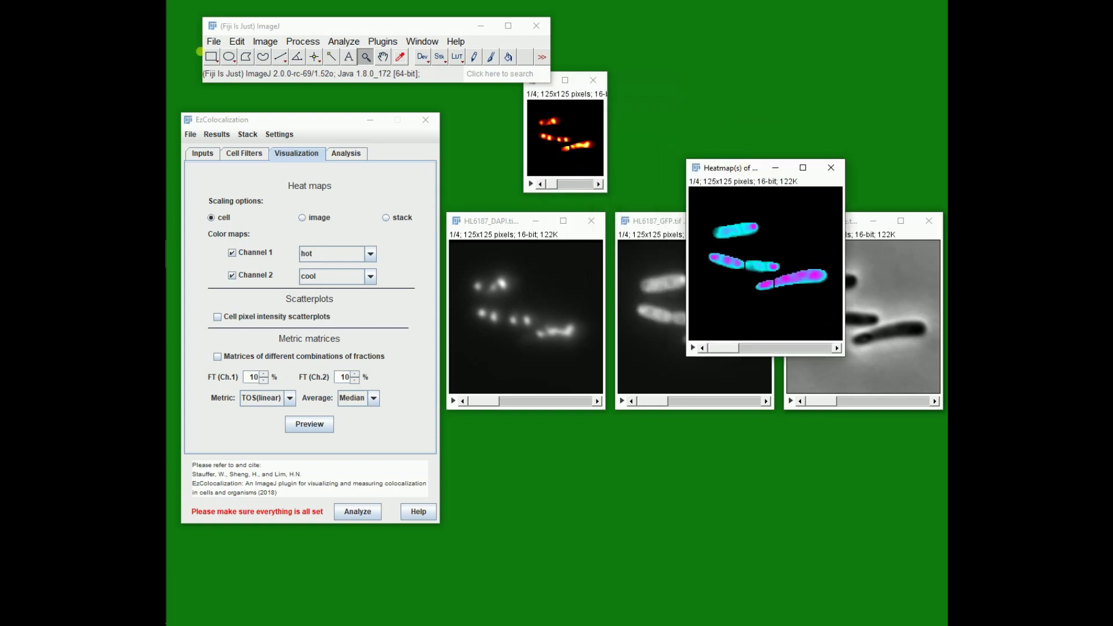
Enlarge the hot heat map, then place hot below DAPI and cool below GFP
left_click(555, 133)
left_click(557, 132)
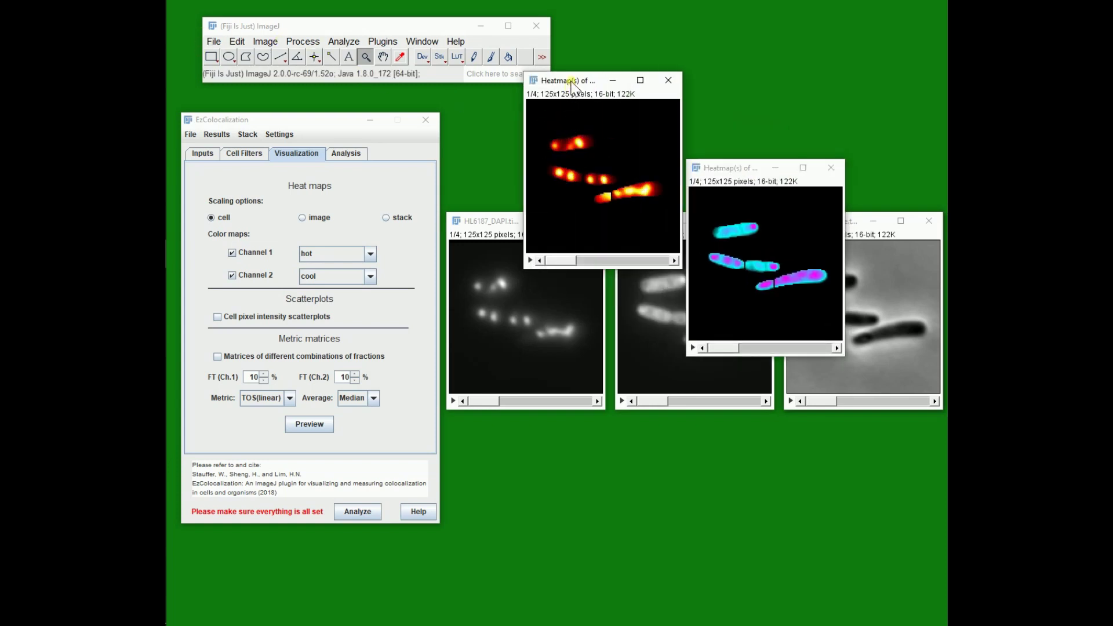
left_click_drag(572, 81, 558, 155)
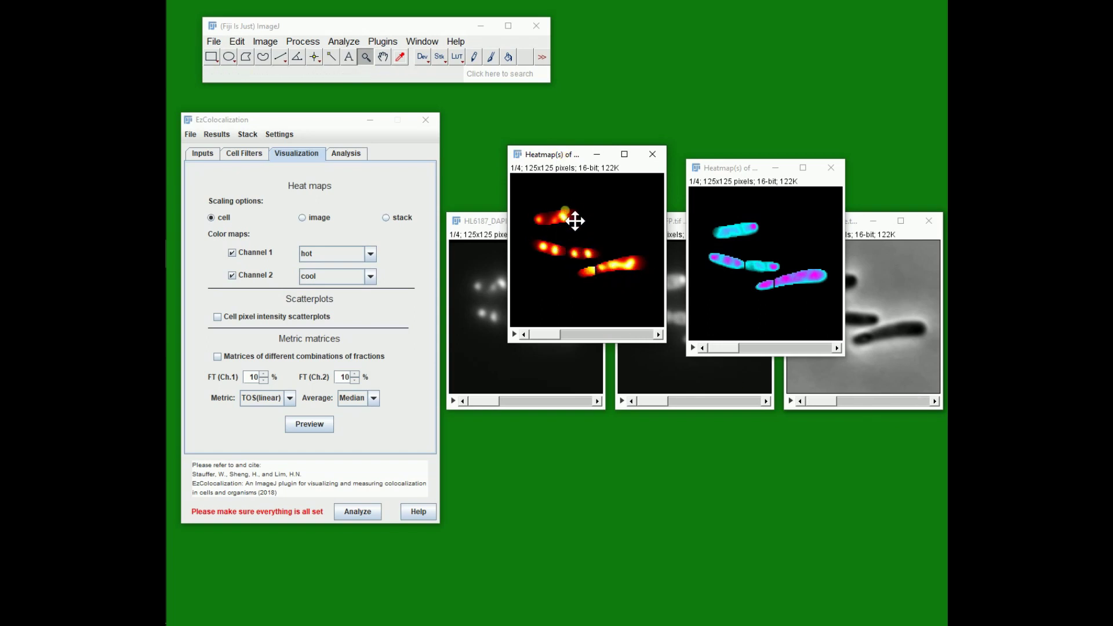
left_click_drag(567, 155, 518, 365)
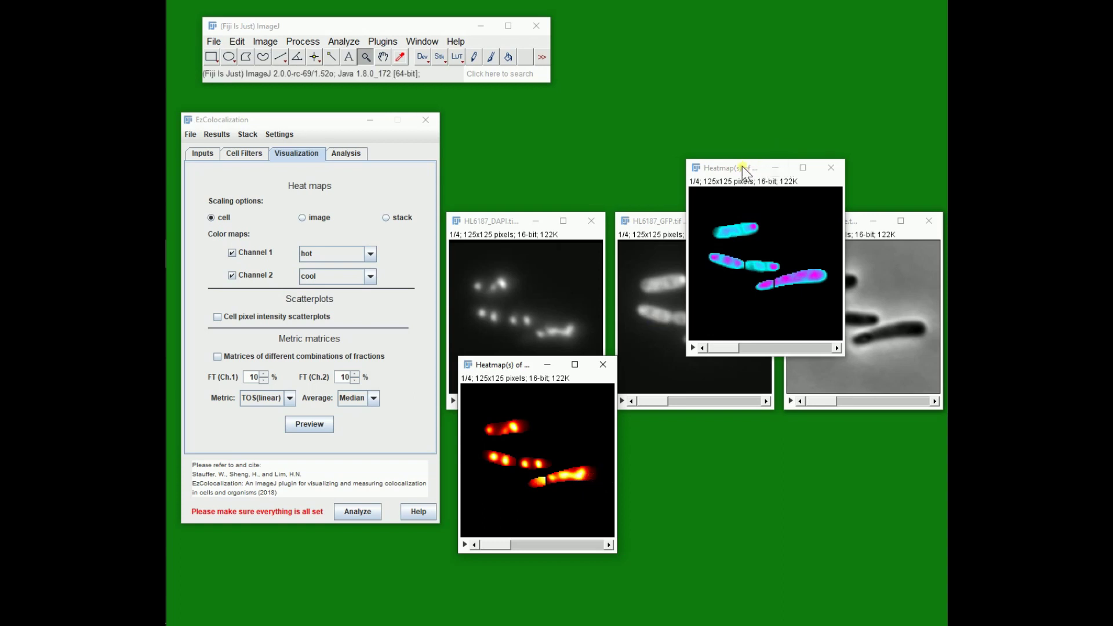
left_click_drag(742, 167, 683, 376)
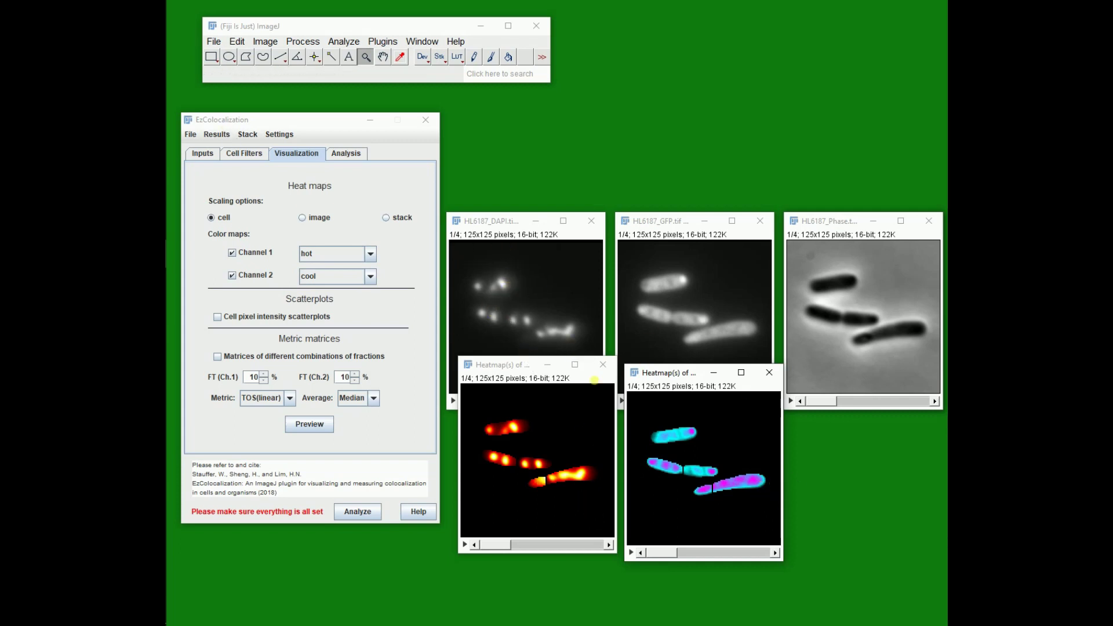
Show the cool heat map's lookup table via Image > Color > Show LUT
left_click(377, 186)
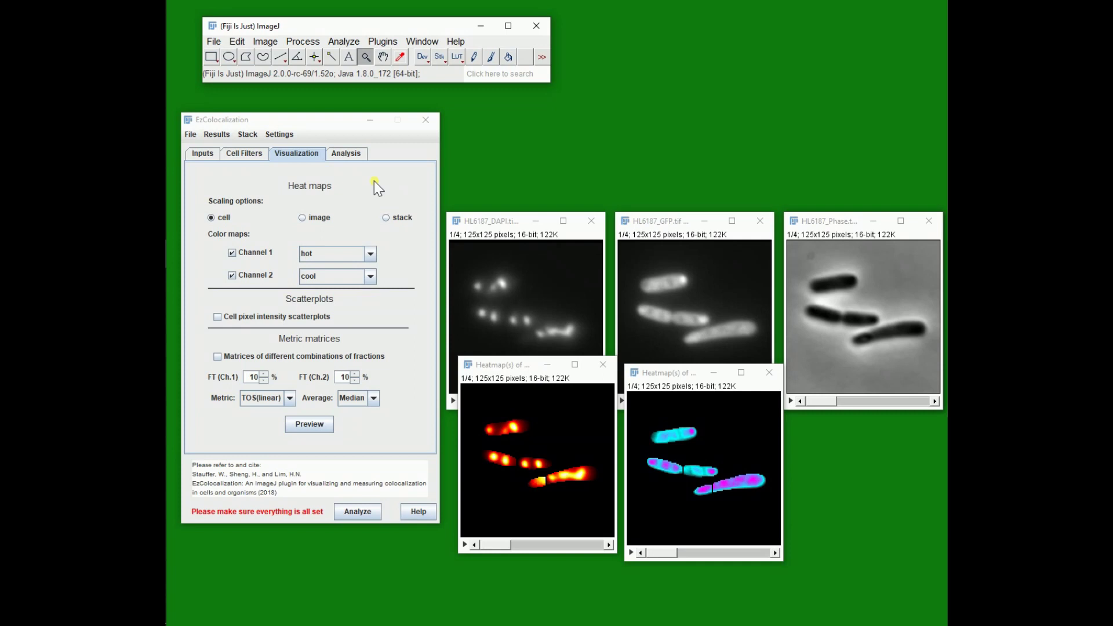
left_click(254, 42)
mouse_move(292, 135)
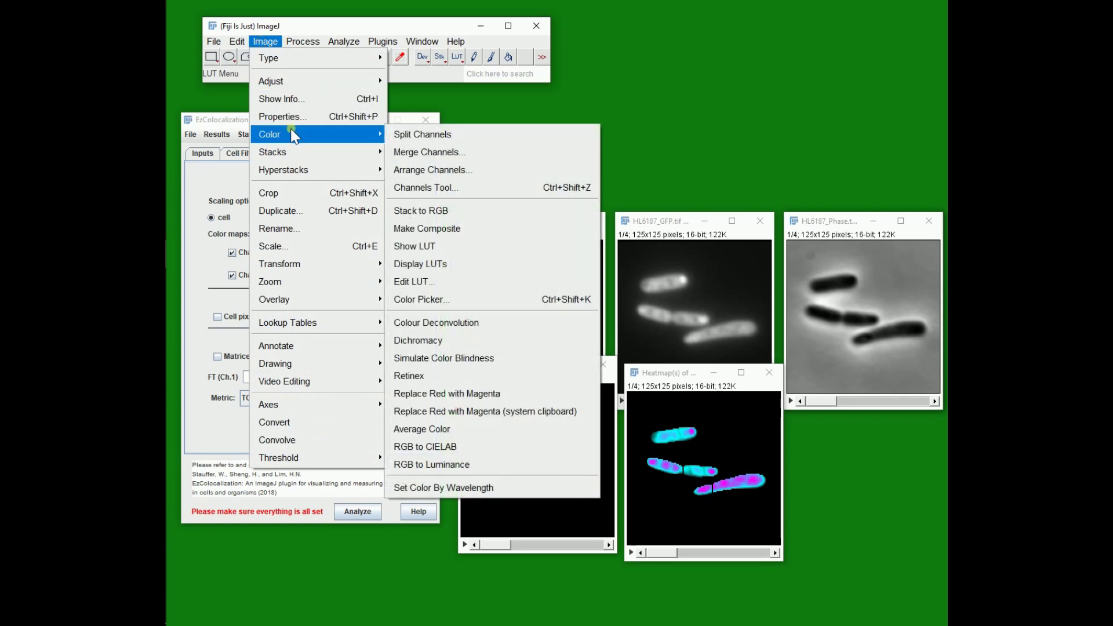
left_click(426, 247)
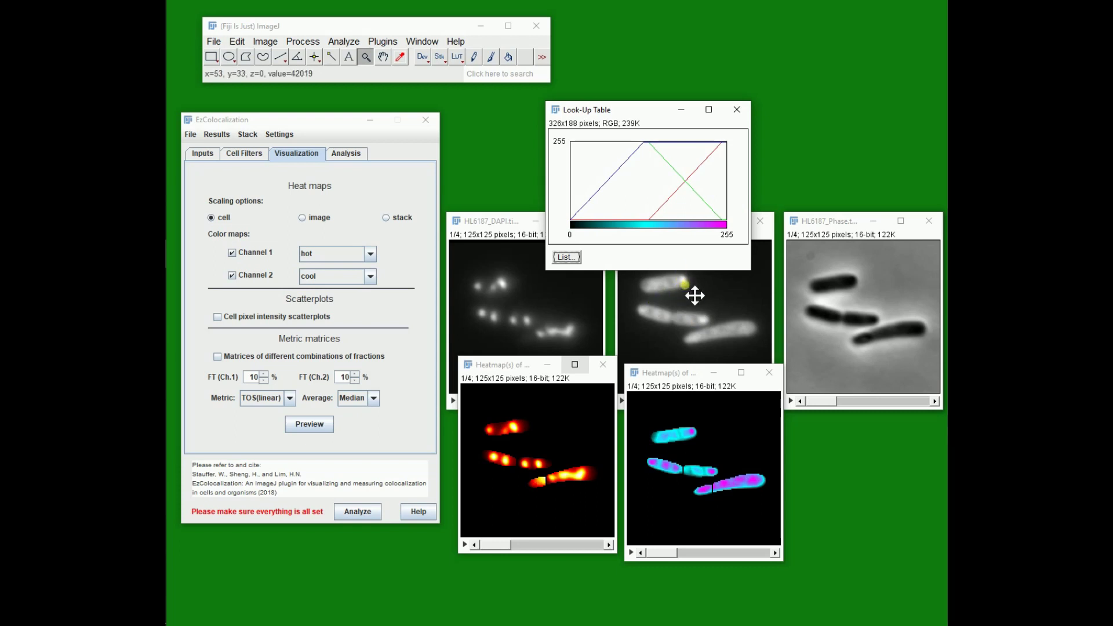
Close the Look-Up Table and all heat map preview windows with Close All
left_click(738, 110)
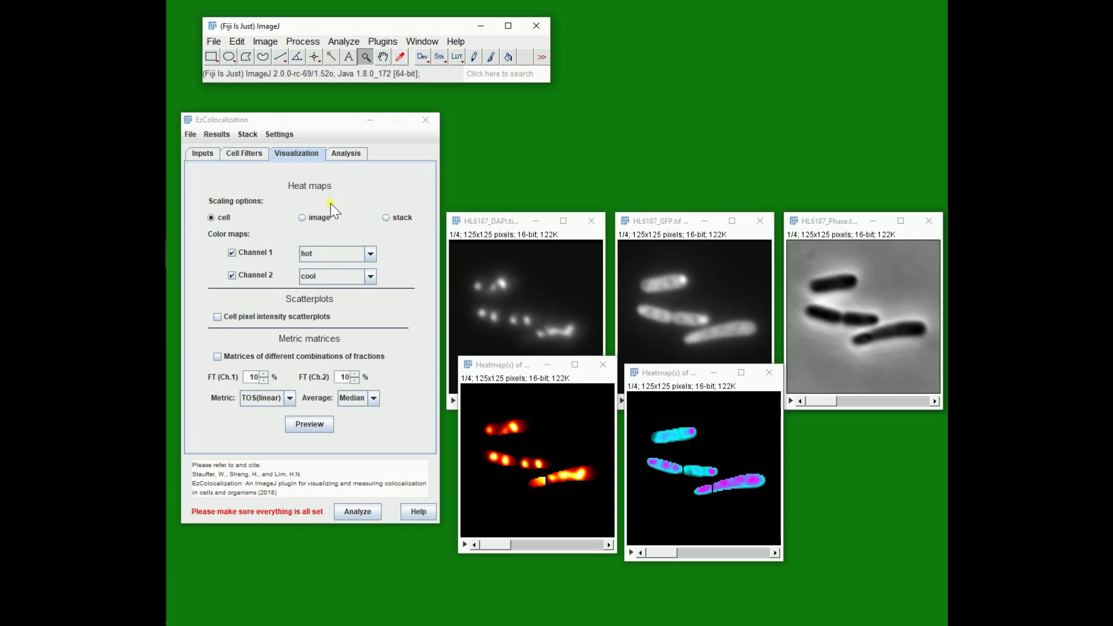
right_click(416, 196)
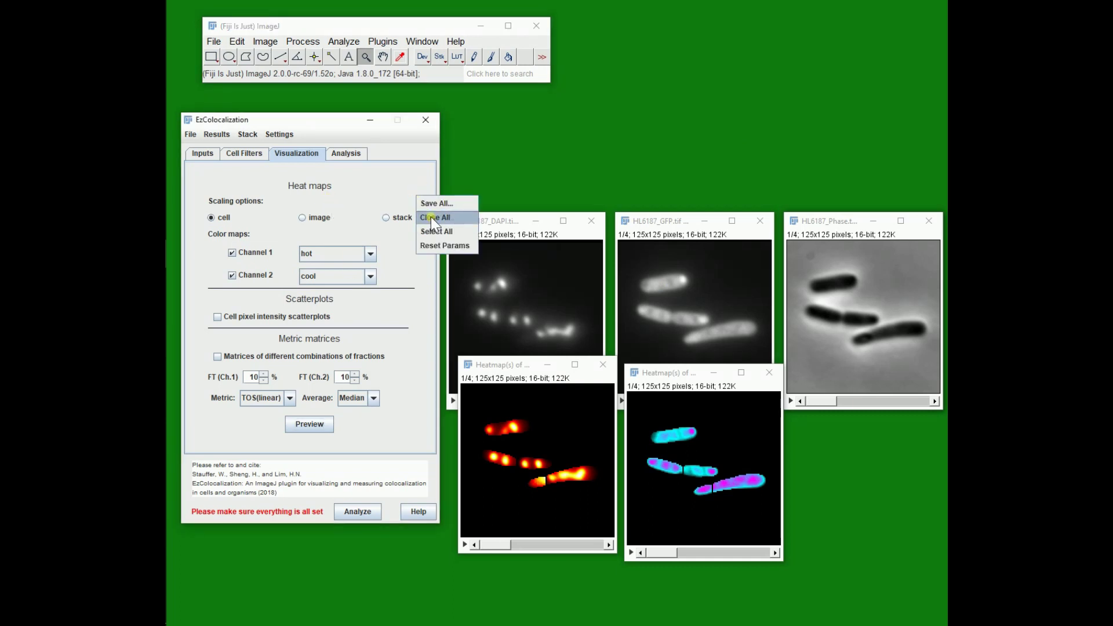
left_click(430, 217)
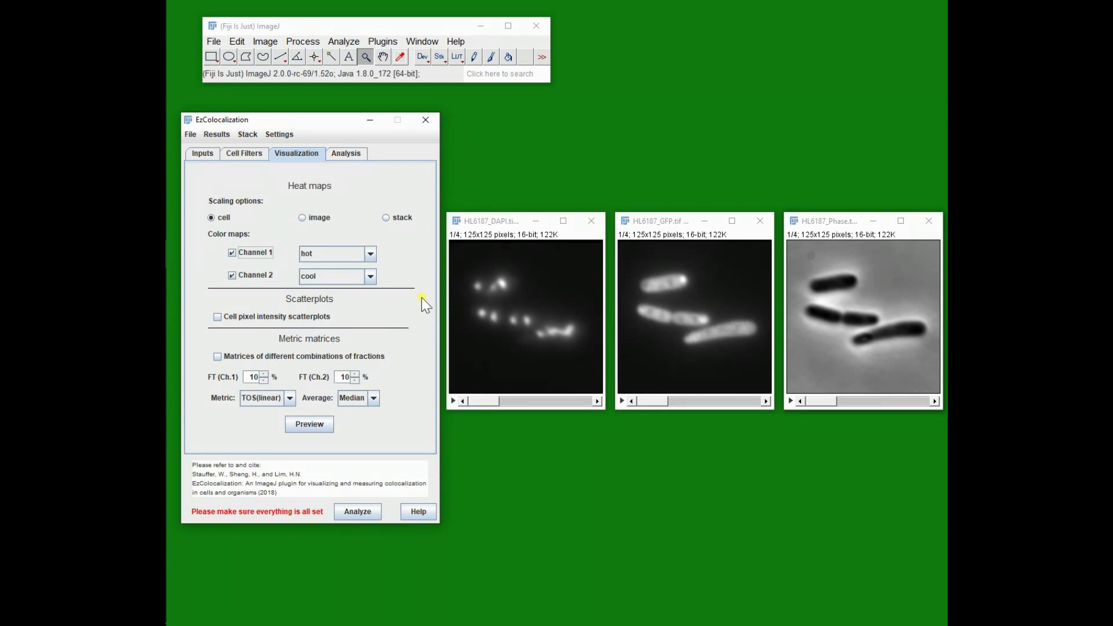
Replace the Channel 1 heat map with cell pixel intensity scatterplots and preview them
left_click(244, 253)
left_click(231, 313)
left_click(312, 426)
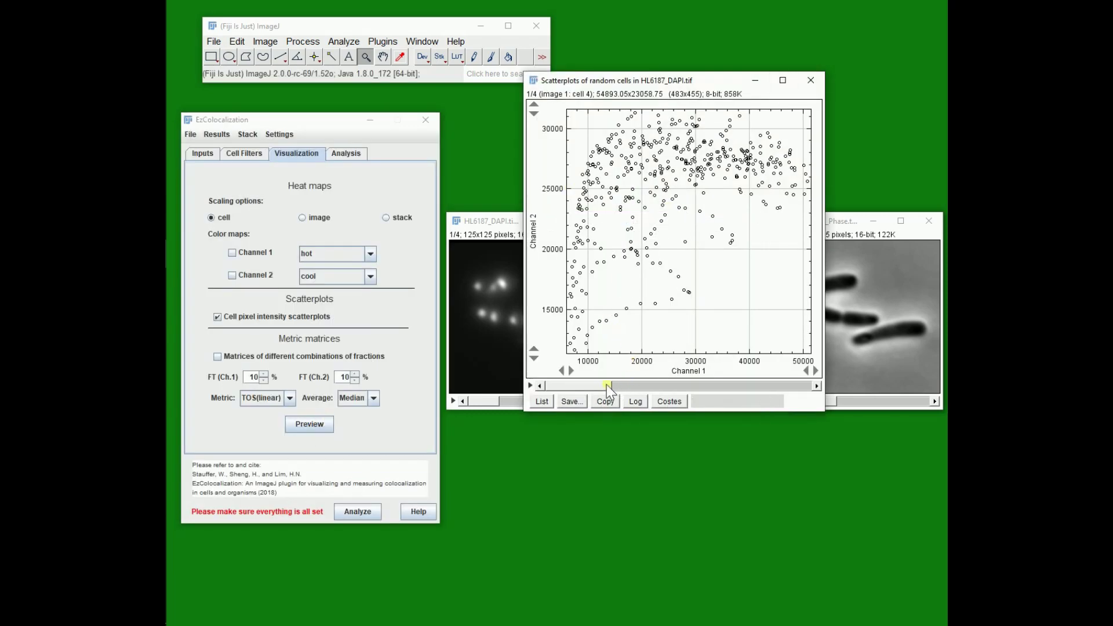
Step through the scatterplots for images 2, 3 and 4, then close the scatterplot window
left_click(621, 387)
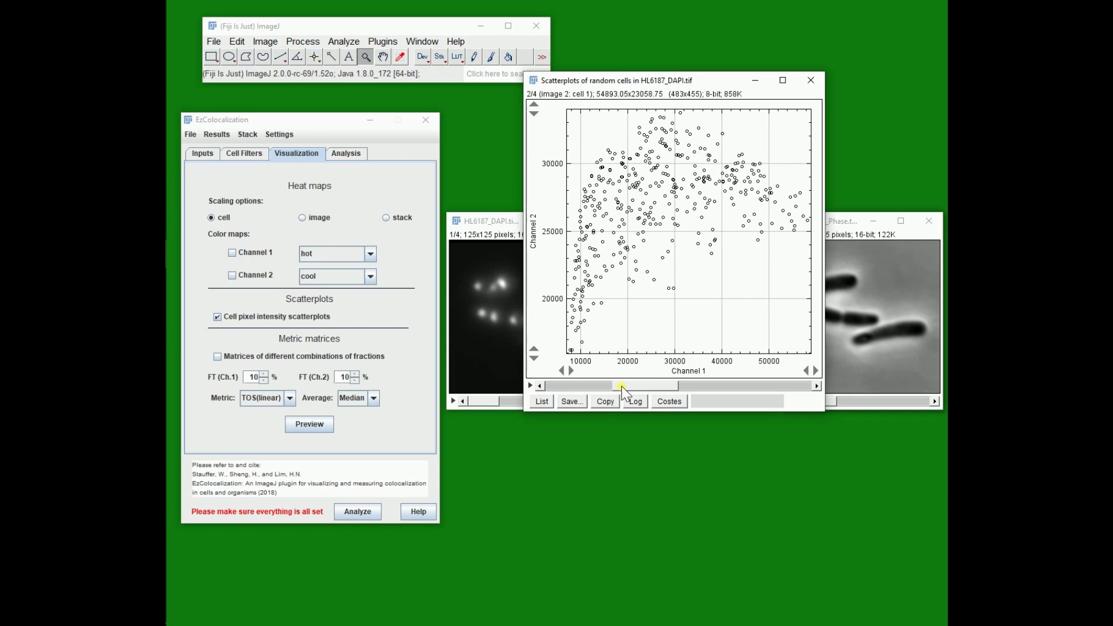
left_click(690, 385)
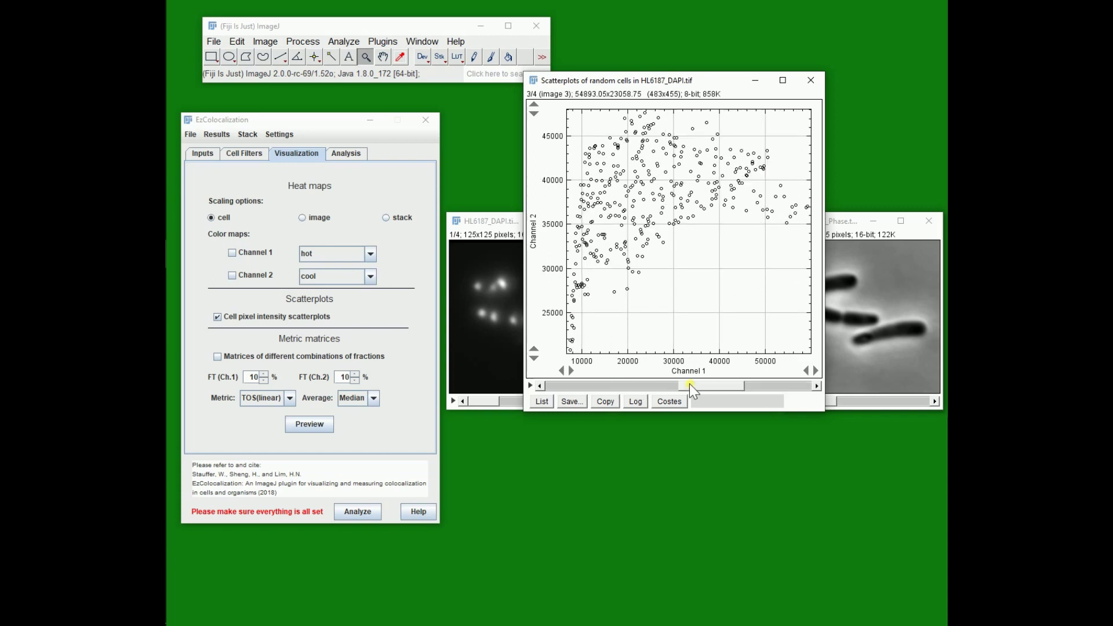
left_click(766, 386)
left_click_drag(766, 386, 526, 373)
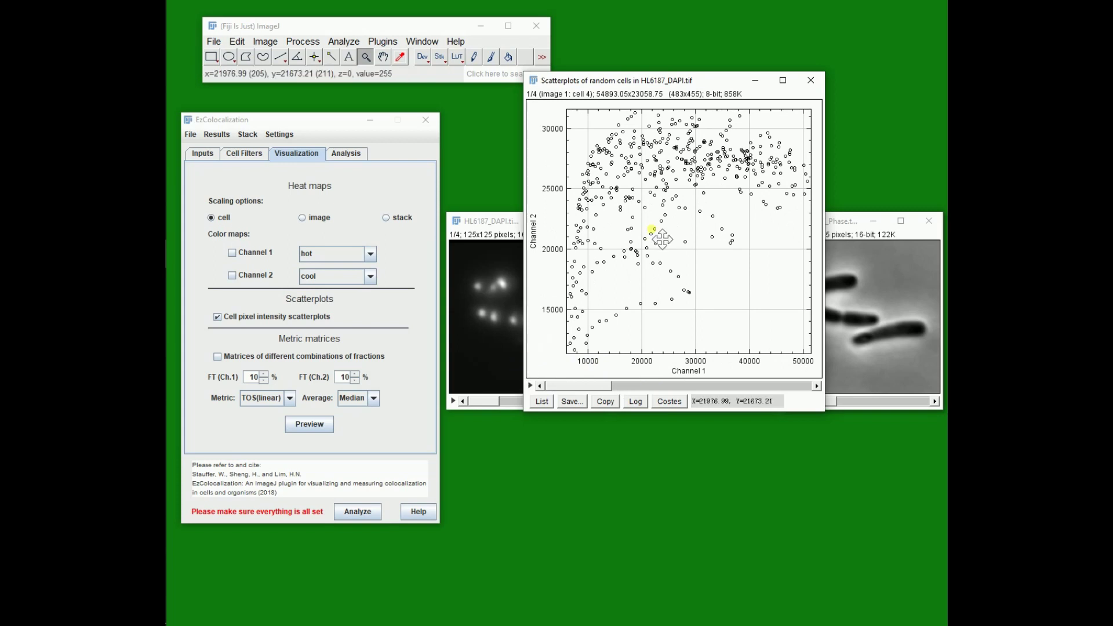
mouse_move(571, 189)
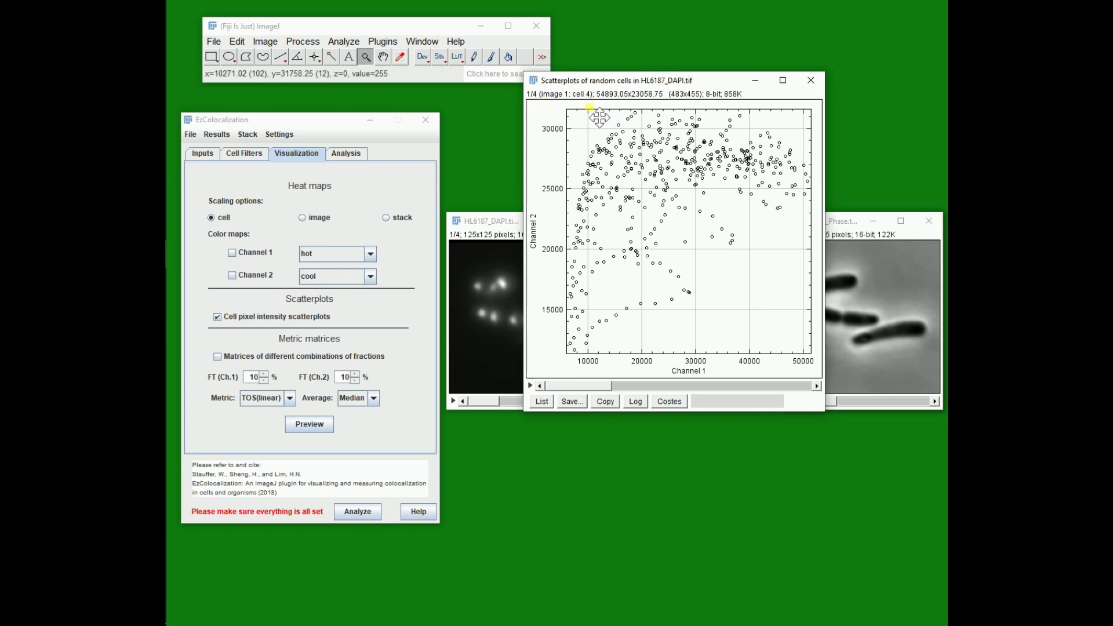
mouse_move(566, 116)
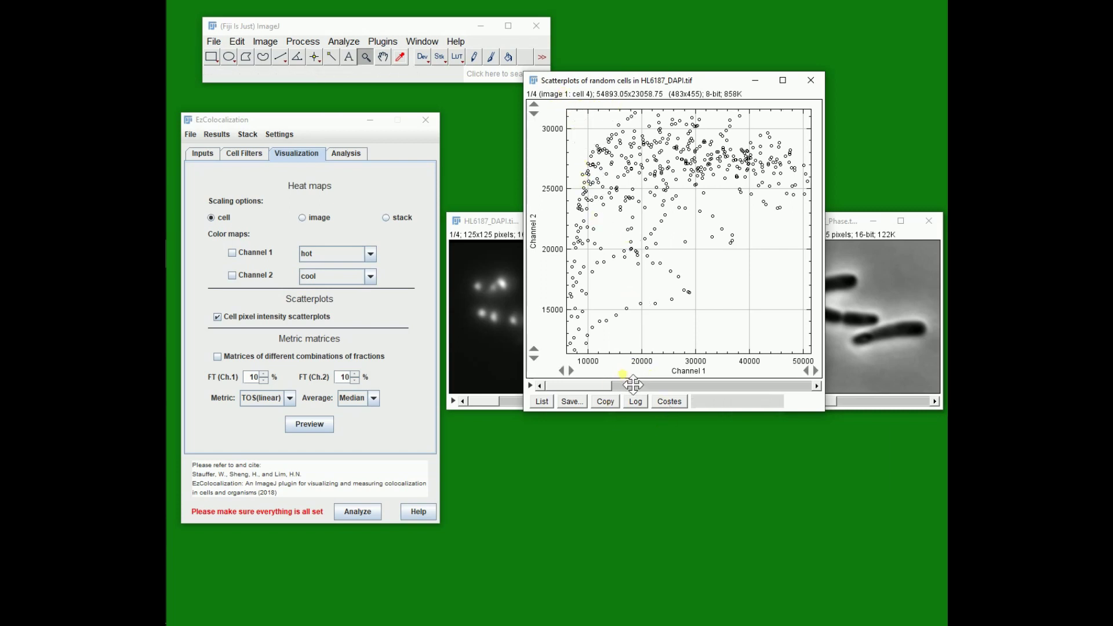
mouse_move(601, 385)
left_mouse_down()
mouse_move(762, 383)
mouse_move(619, 384)
left_mouse_up()
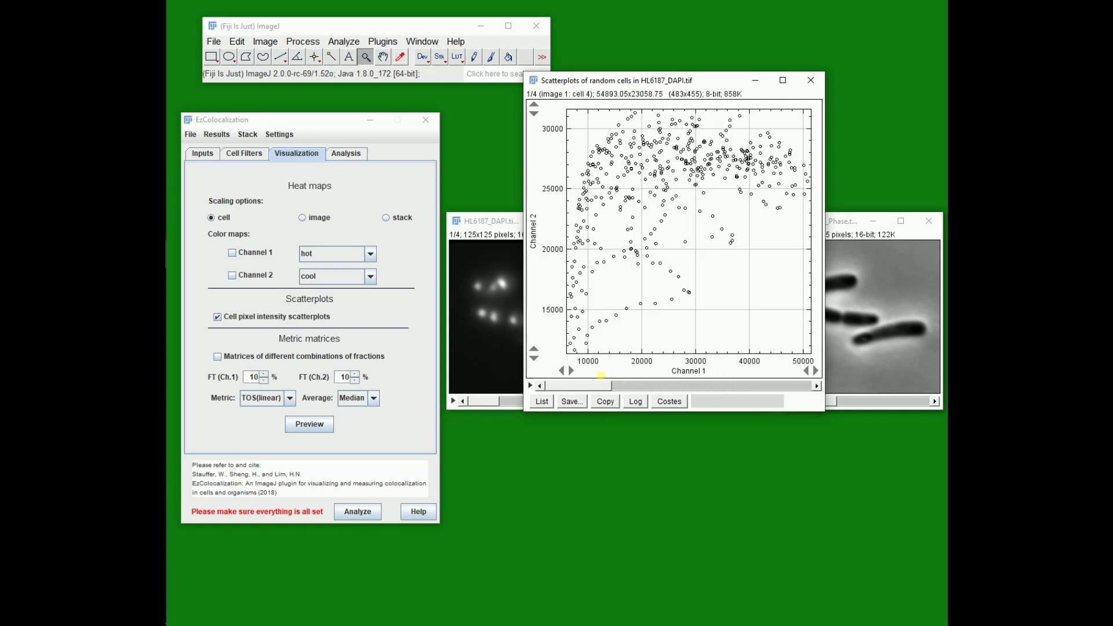
left_click(810, 81)
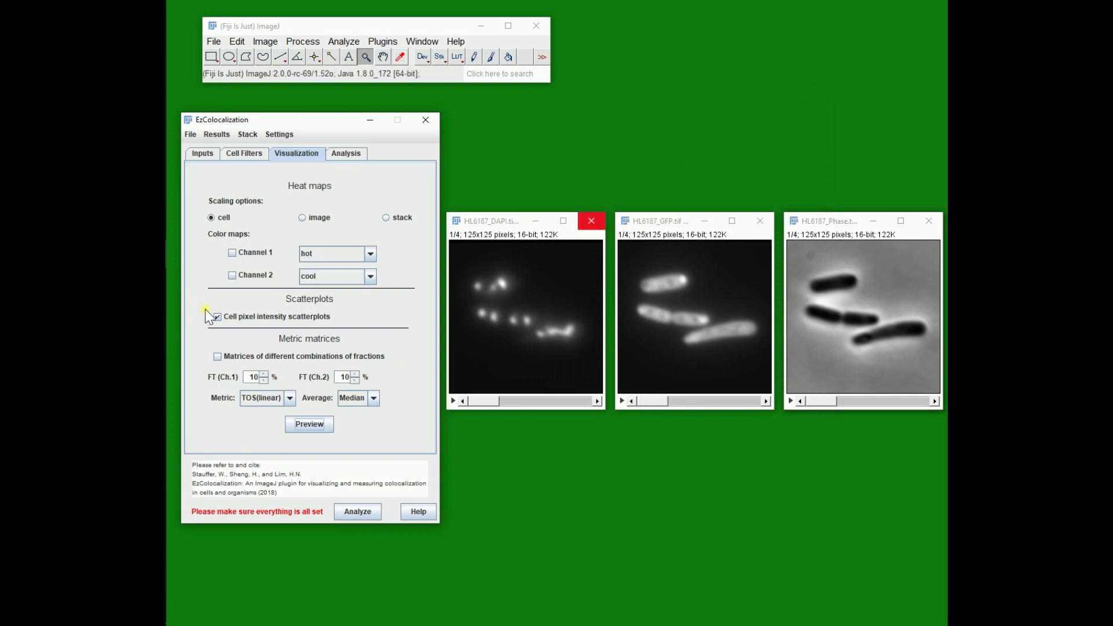
Turn off scatterplots and enable fraction-combination matrices, keeping TOS(linear) as the metric
left_click(218, 316)
left_click(217, 357)
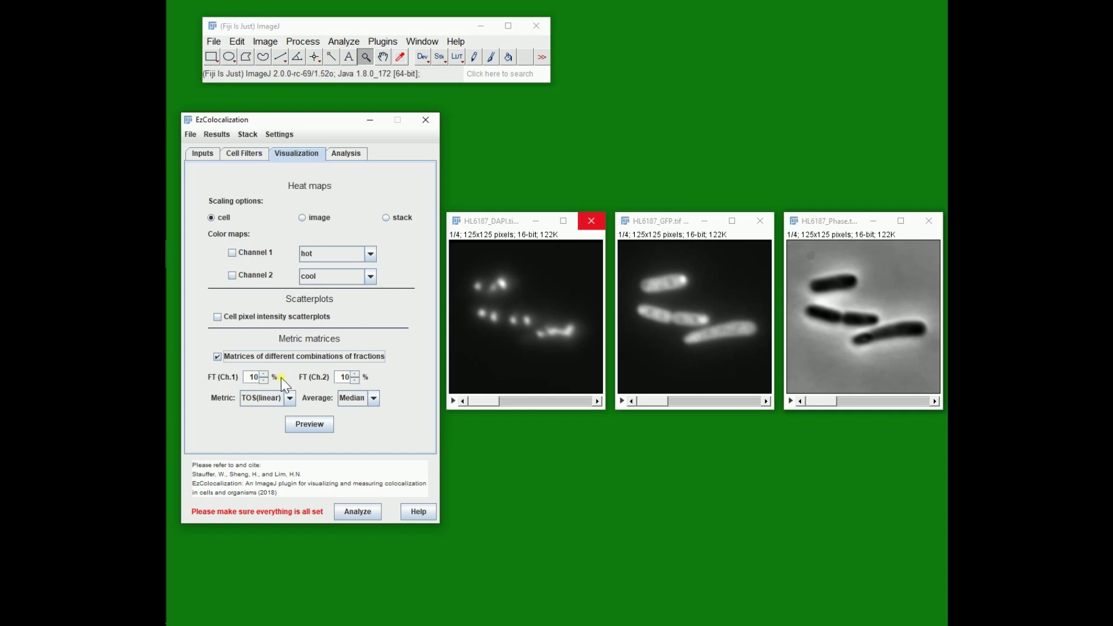
left_click(289, 400)
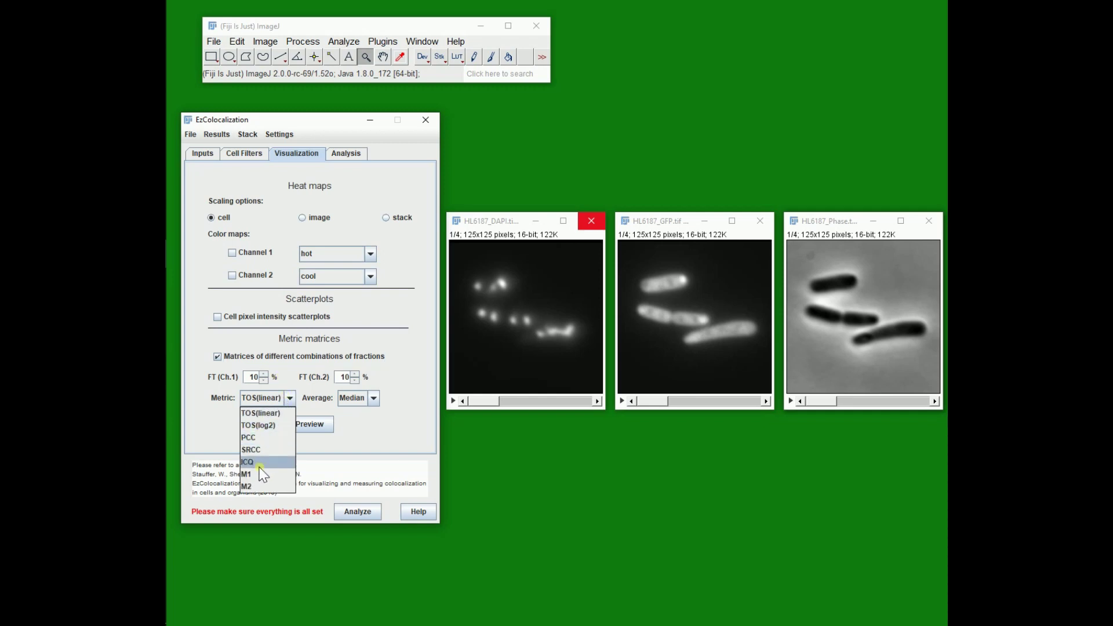
left_click(227, 429)
left_click(260, 400)
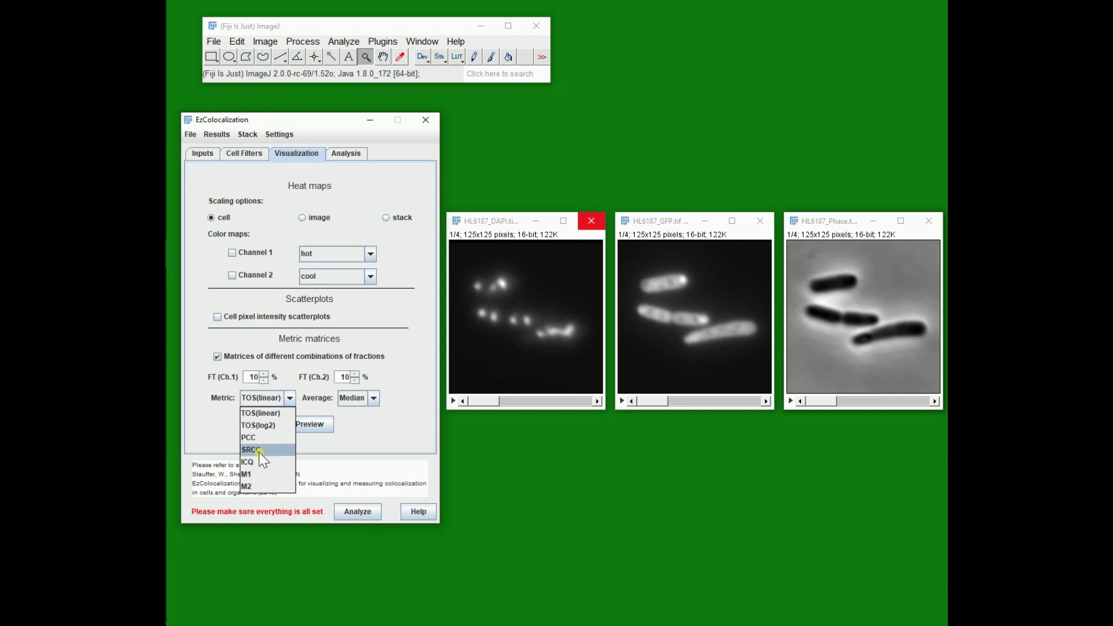
left_click(224, 434)
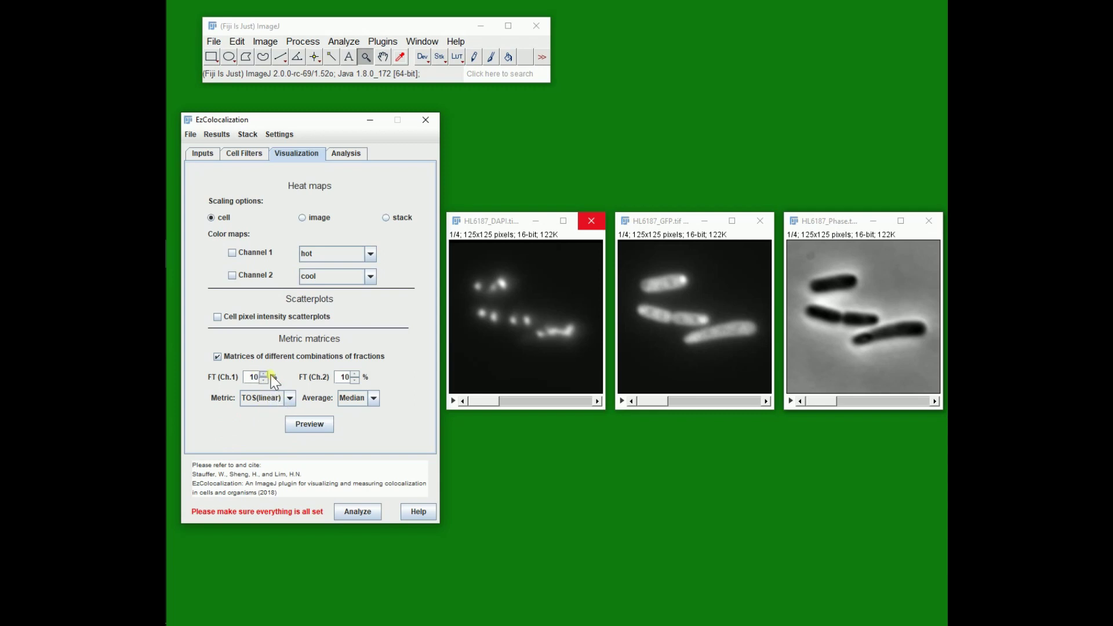
Try PCC as the matrix metric, switch back to TOS(linear), and keep Median averaging
left_click(277, 400)
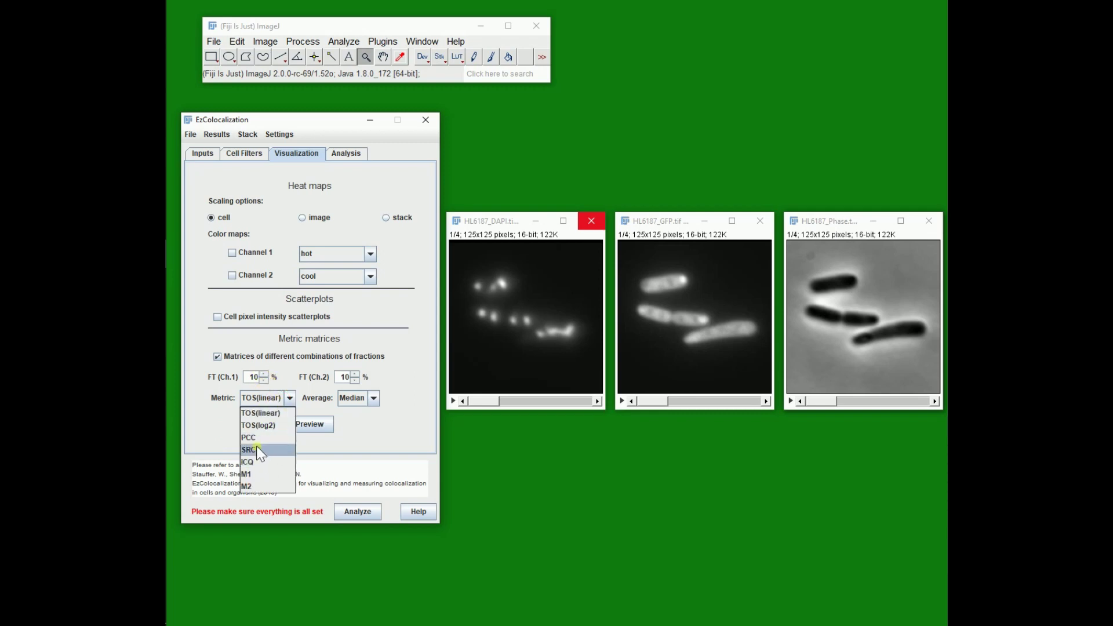
left_click(255, 443)
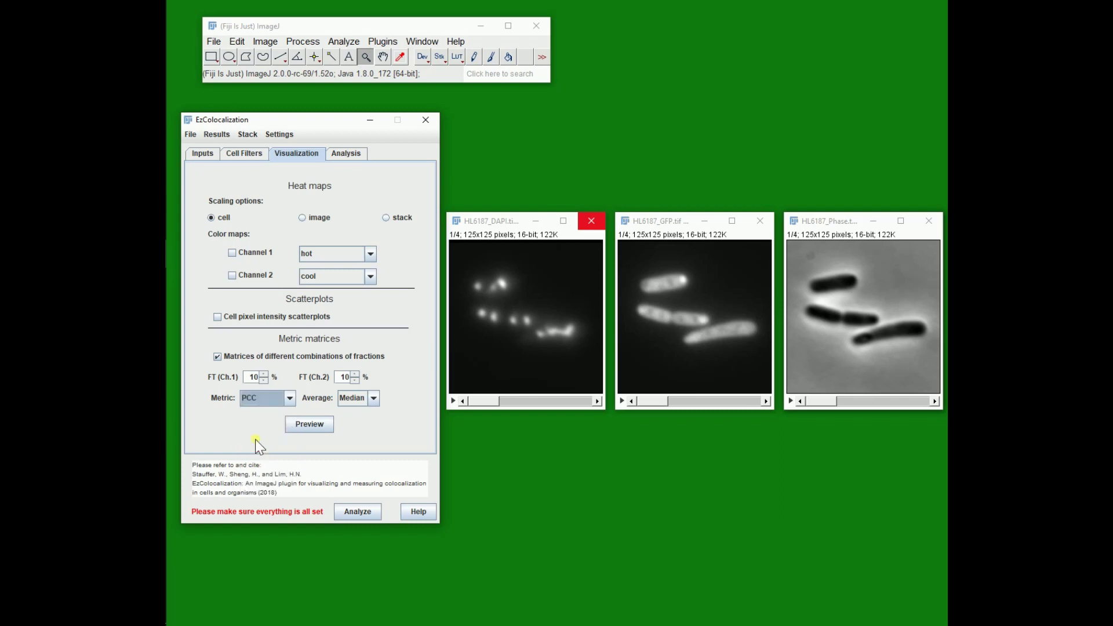
left_click(288, 400)
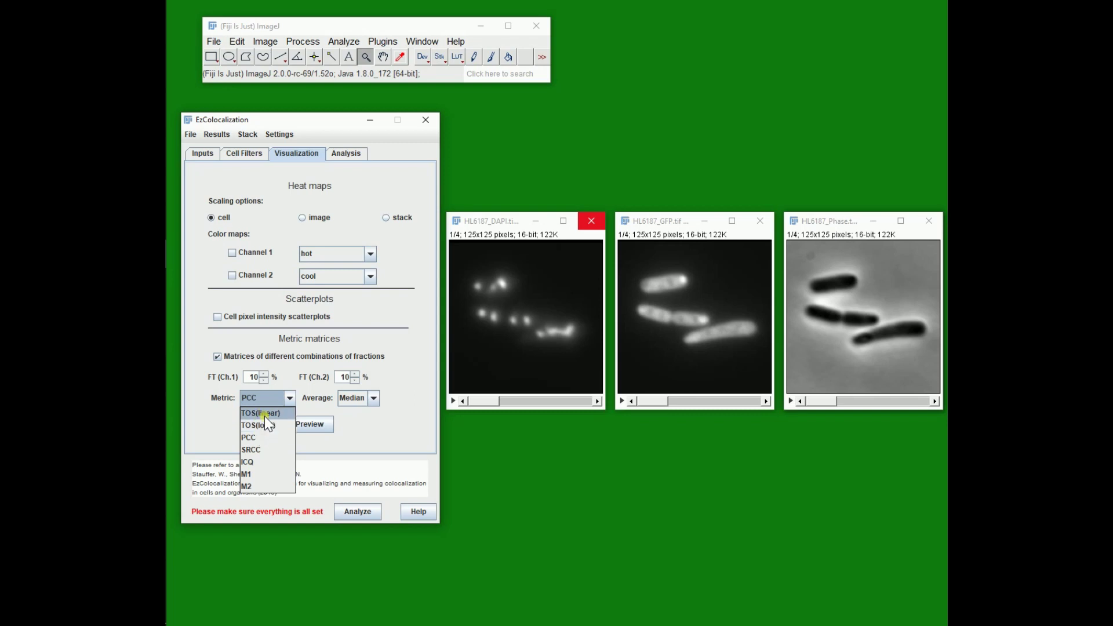
left_click(265, 414)
left_click(341, 402)
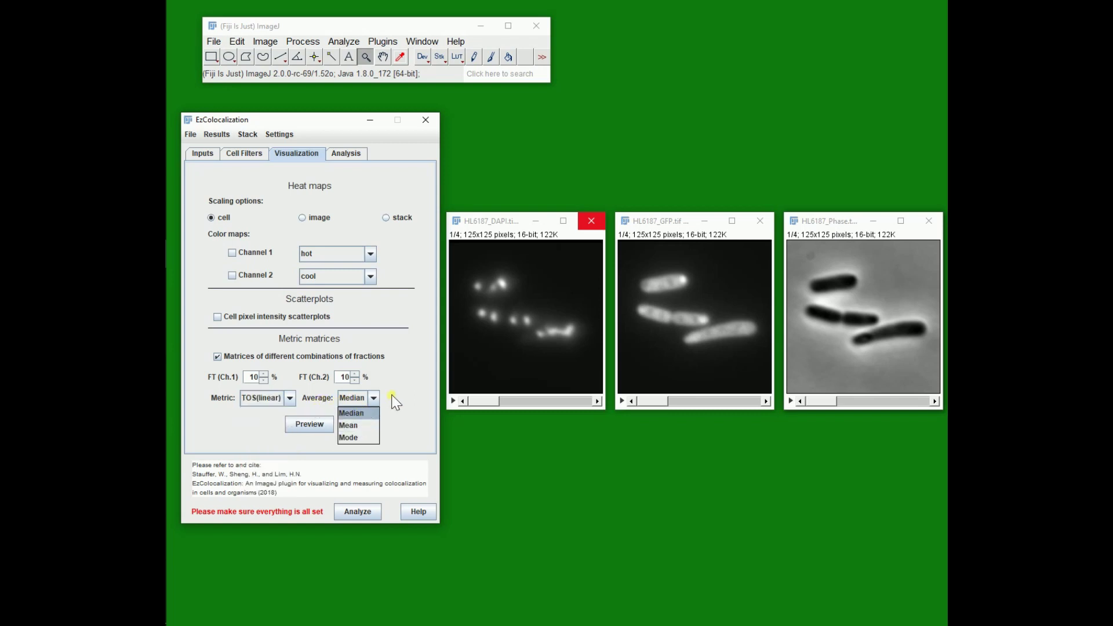
left_click(351, 413)
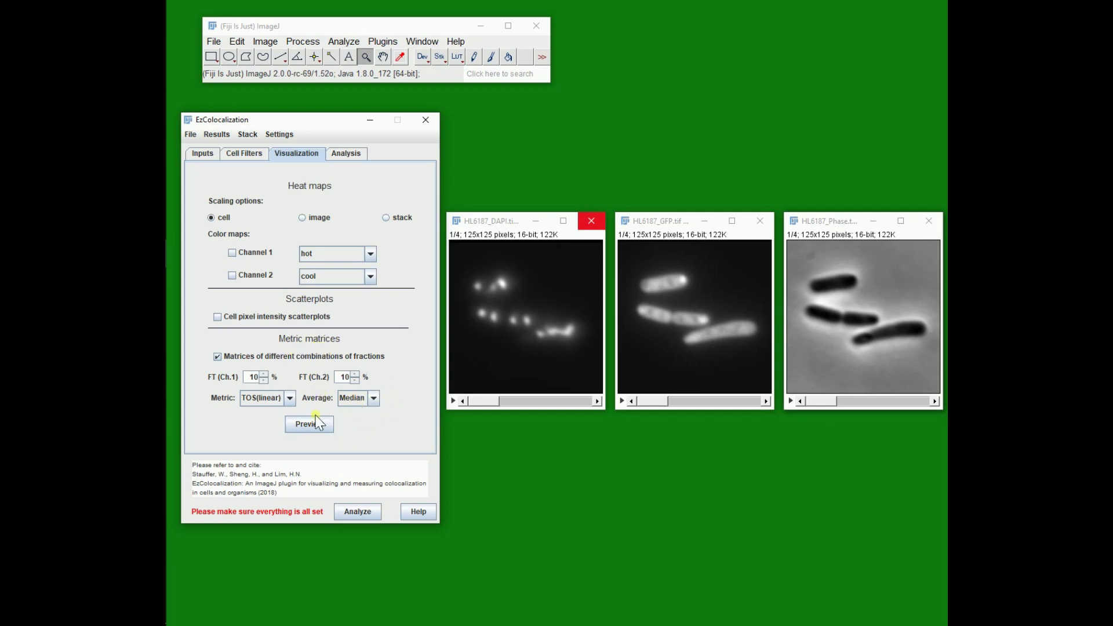
Preview the TOS(linear) Median values matrix and shift its window to inspect it
left_click(321, 425)
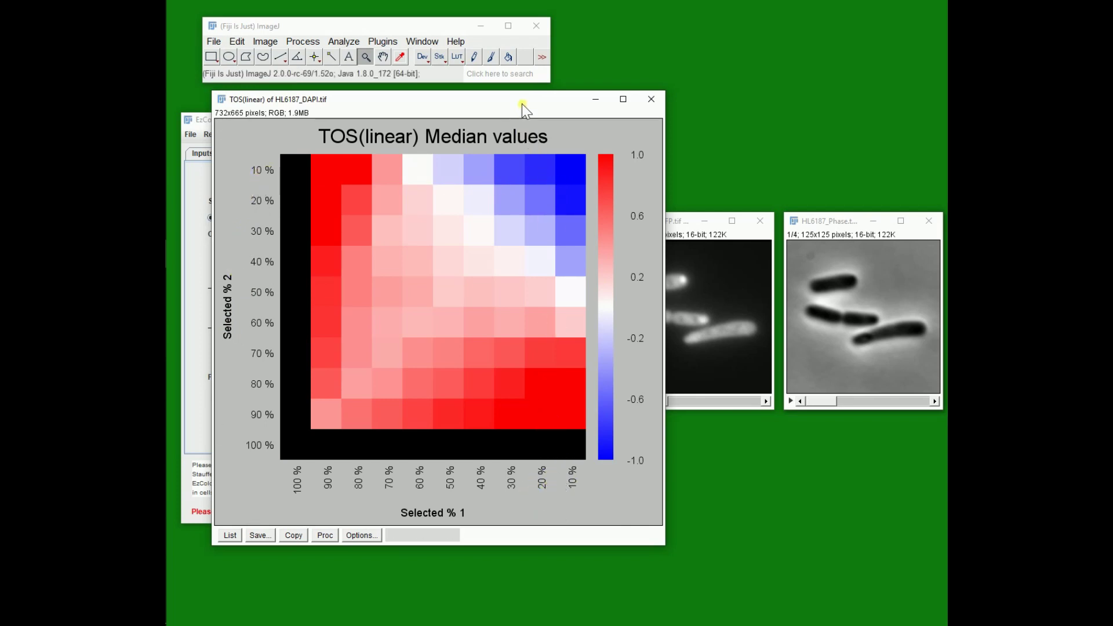
mouse_move(520, 103)
left_mouse_down()
mouse_move(461, 274)
mouse_move(517, 113)
left_mouse_up()
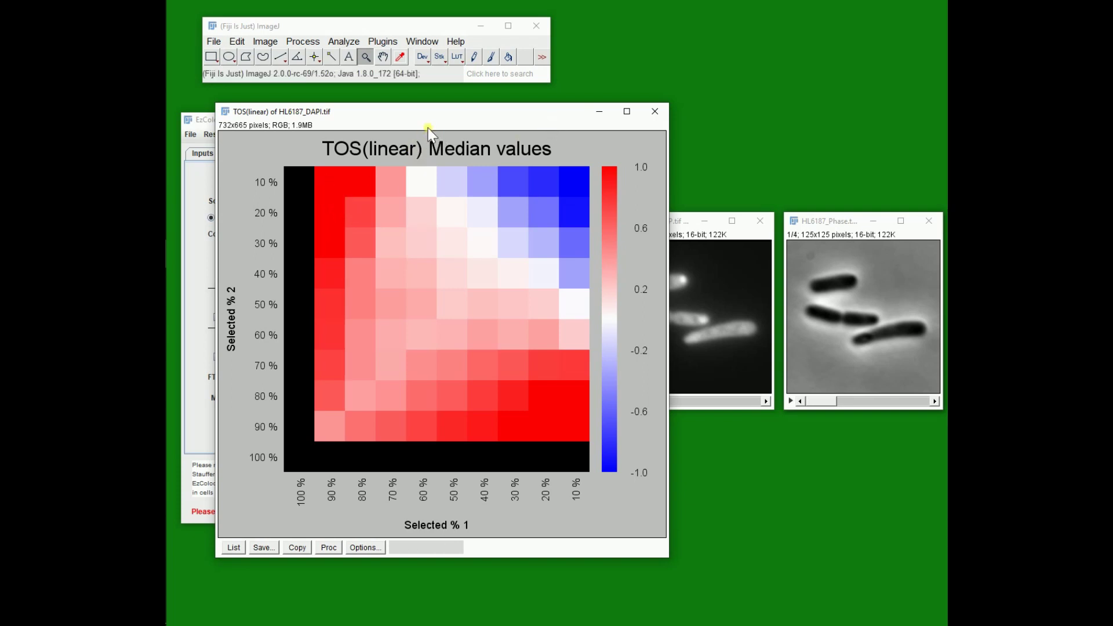
Close the heat map preview, then select TOS with FT thresholds and PCC as metrics
left_click(655, 111)
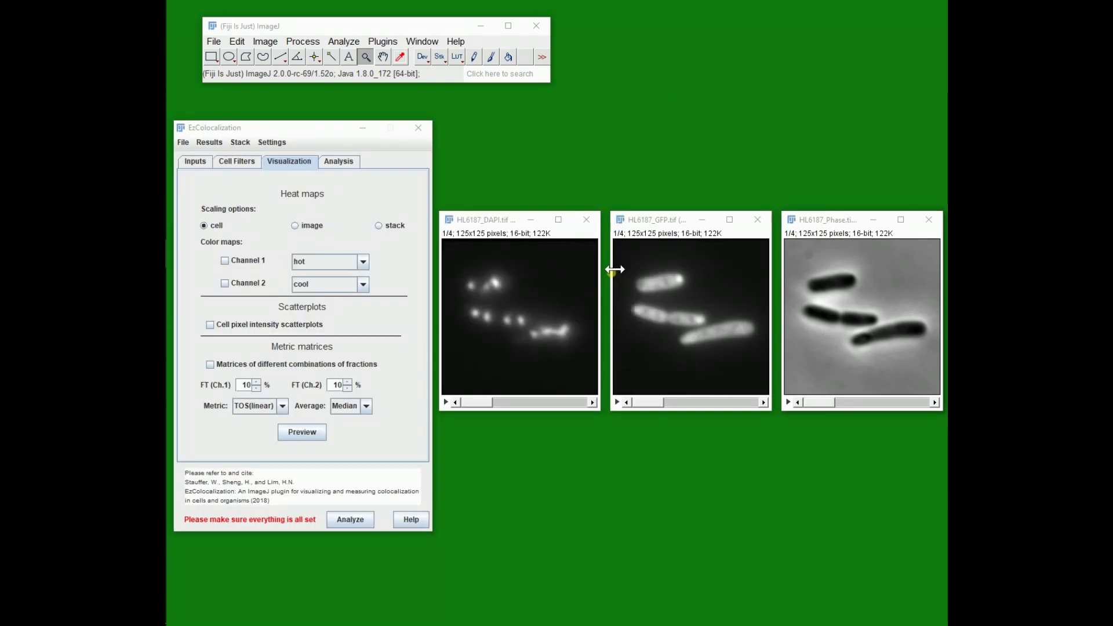
left_click(334, 165)
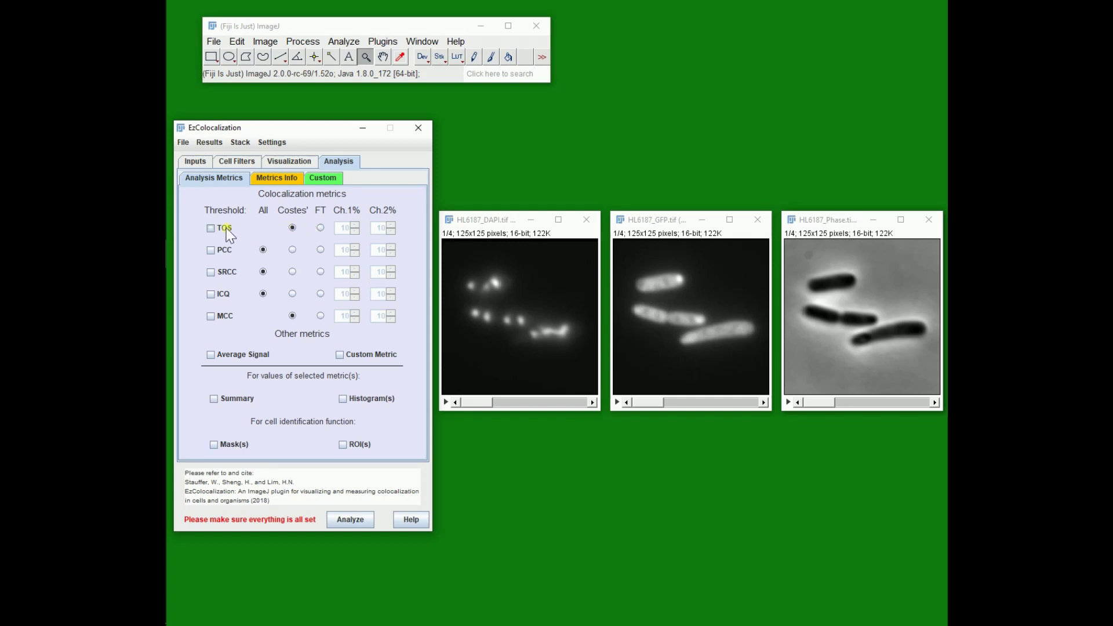
left_click(226, 228)
left_click(321, 228)
left_click(216, 249)
Read the TOS(linear) description under Metrics Info, then close the Biology Open article in the browser
left_click(283, 178)
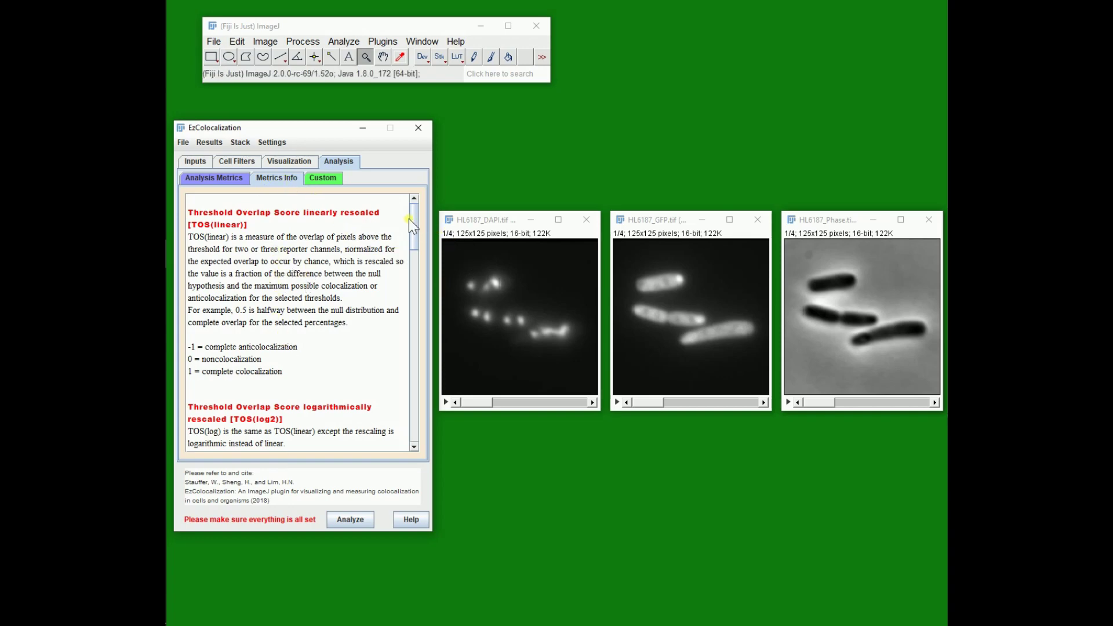
left_click_drag(410, 220, 408, 193)
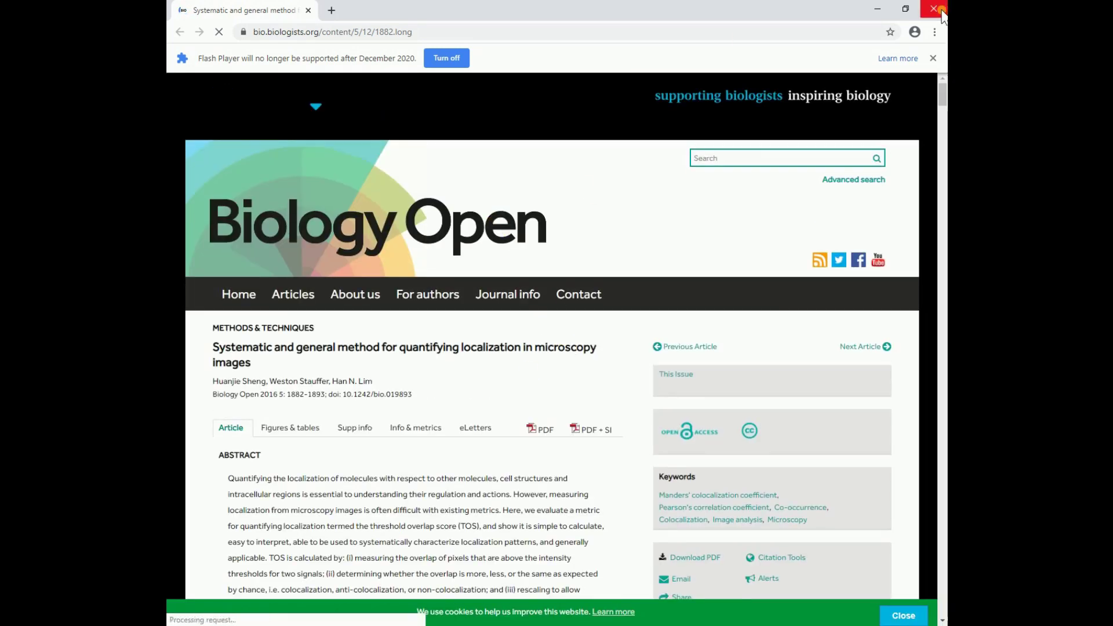
left_click(940, 10)
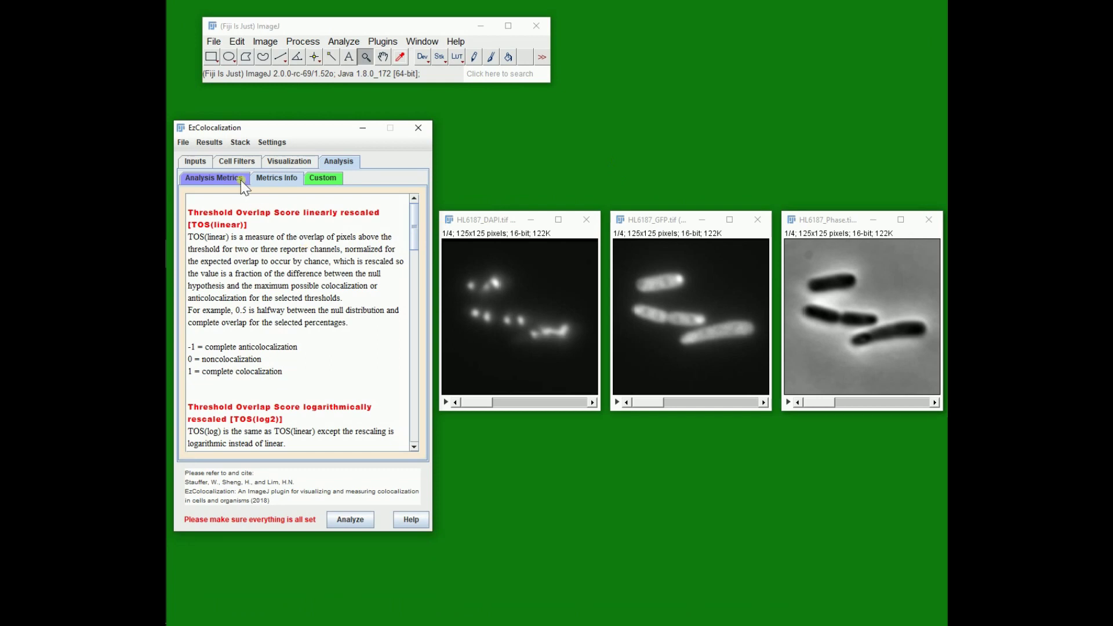
Add Average Signal and Custom Metric to the selected metrics
left_click(242, 181)
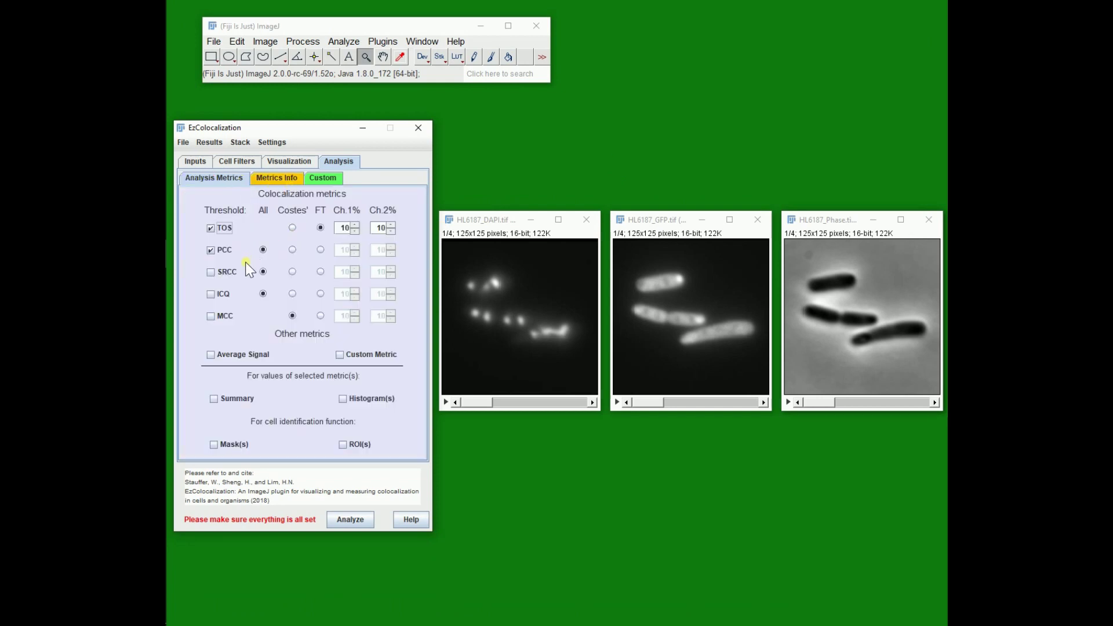
left_click(220, 356)
left_click(339, 355)
left_click(340, 356)
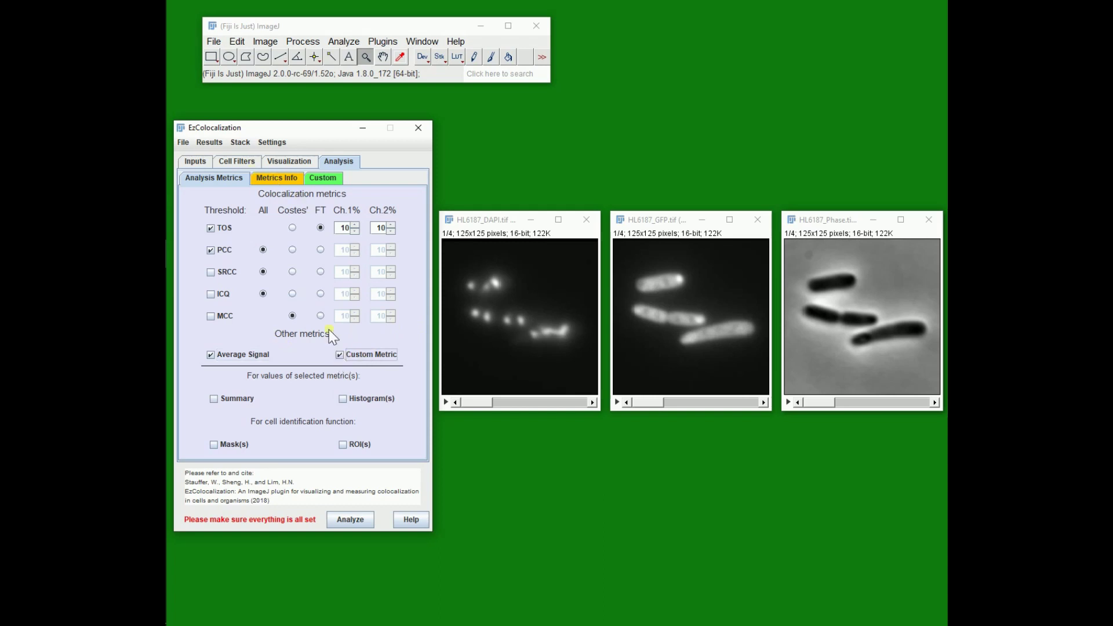
Enable Run for the custom metric and compile the example Pearson's correlation code
left_click(319, 177)
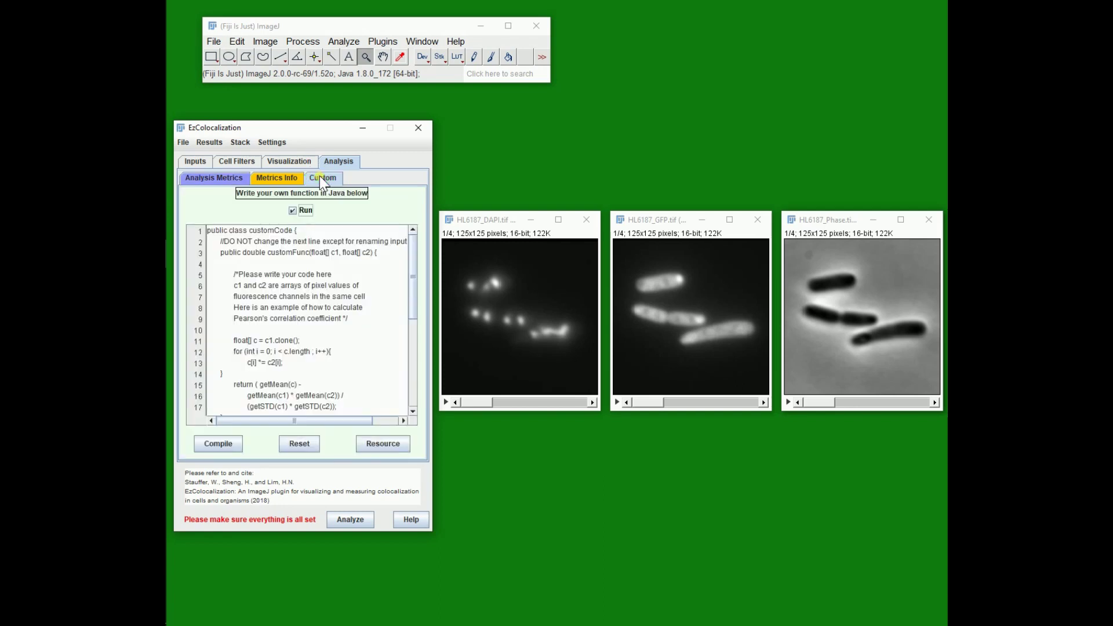
left_click(295, 213)
left_click(293, 215)
mouse_move(410, 283)
left_mouse_down()
mouse_move(410, 370)
mouse_move(412, 273)
left_mouse_up()
left_click(223, 444)
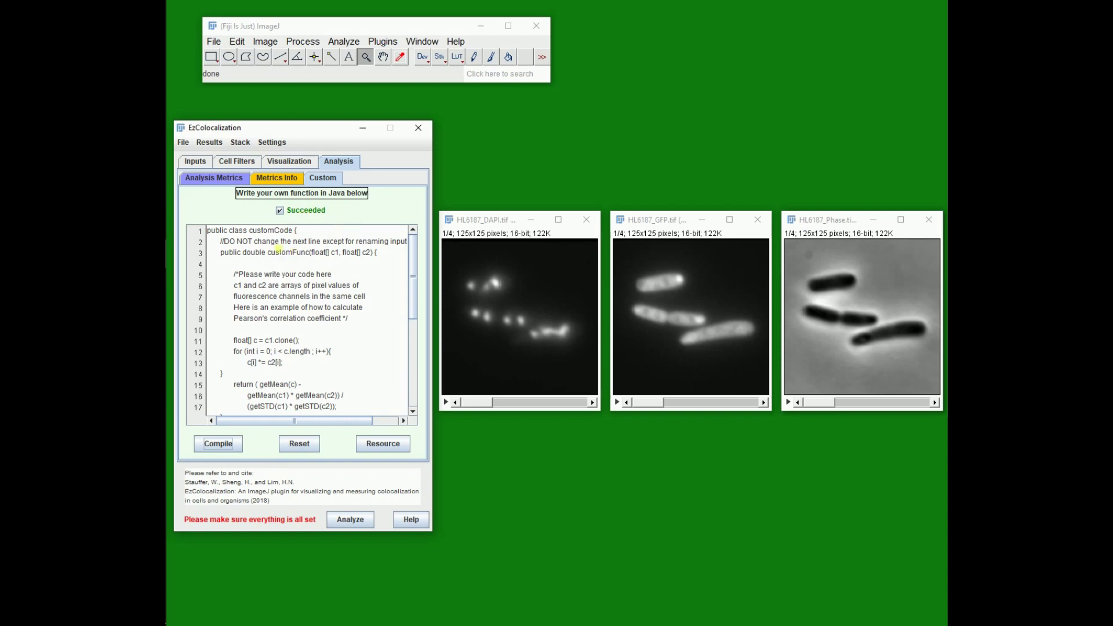
left_click(308, 447)
left_click(306, 232)
left_click(231, 444)
left_click(223, 443)
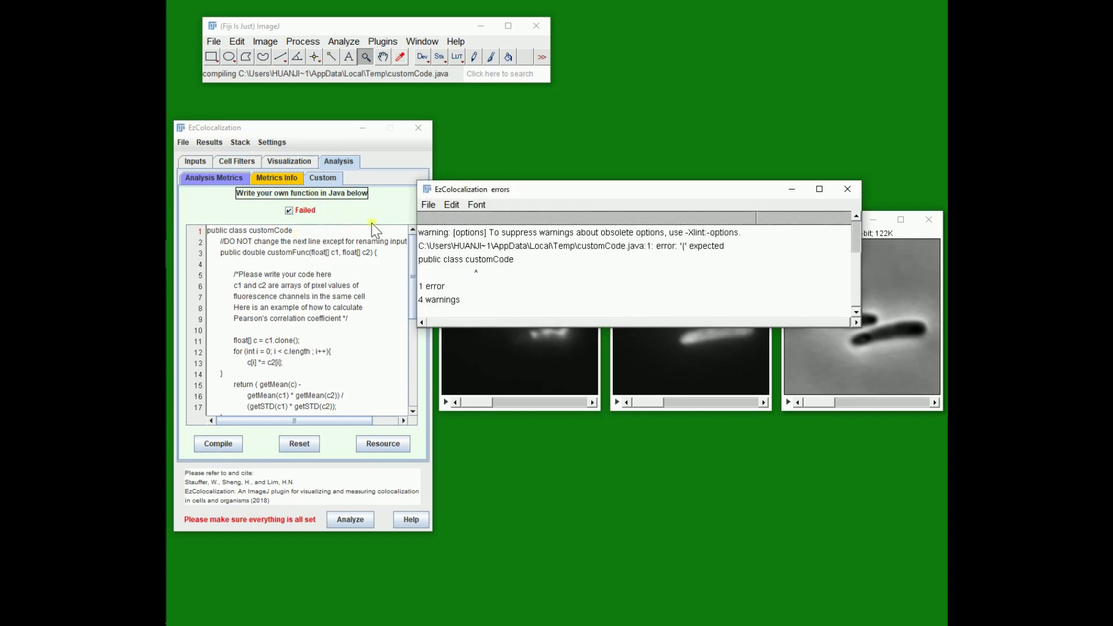
left_click(847, 189)
left_click(297, 444)
left_click(291, 211)
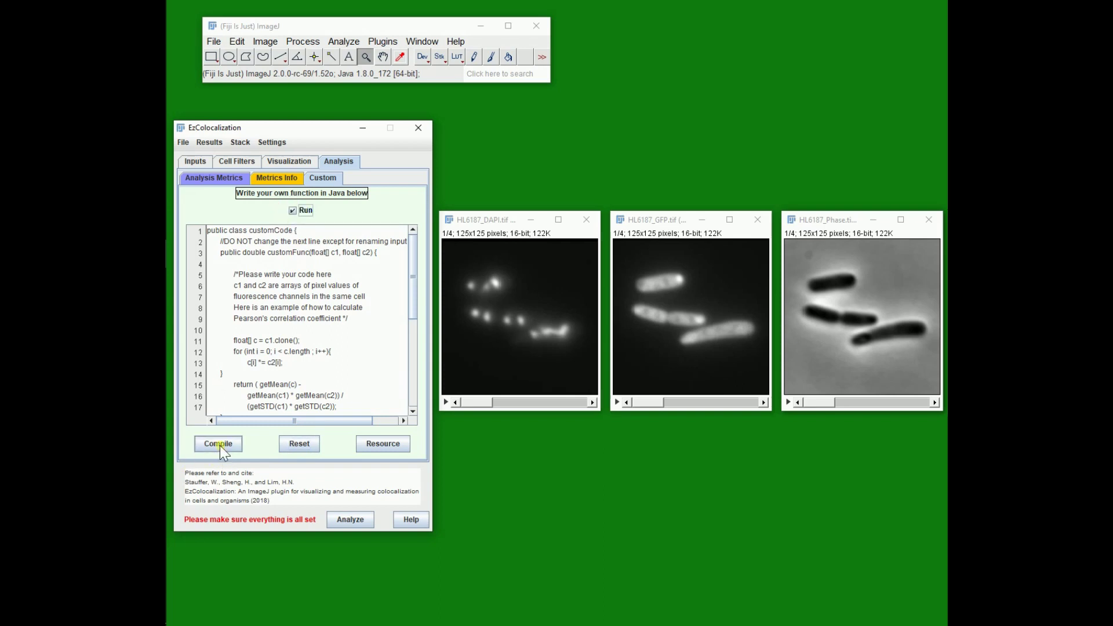
left_click(221, 445)
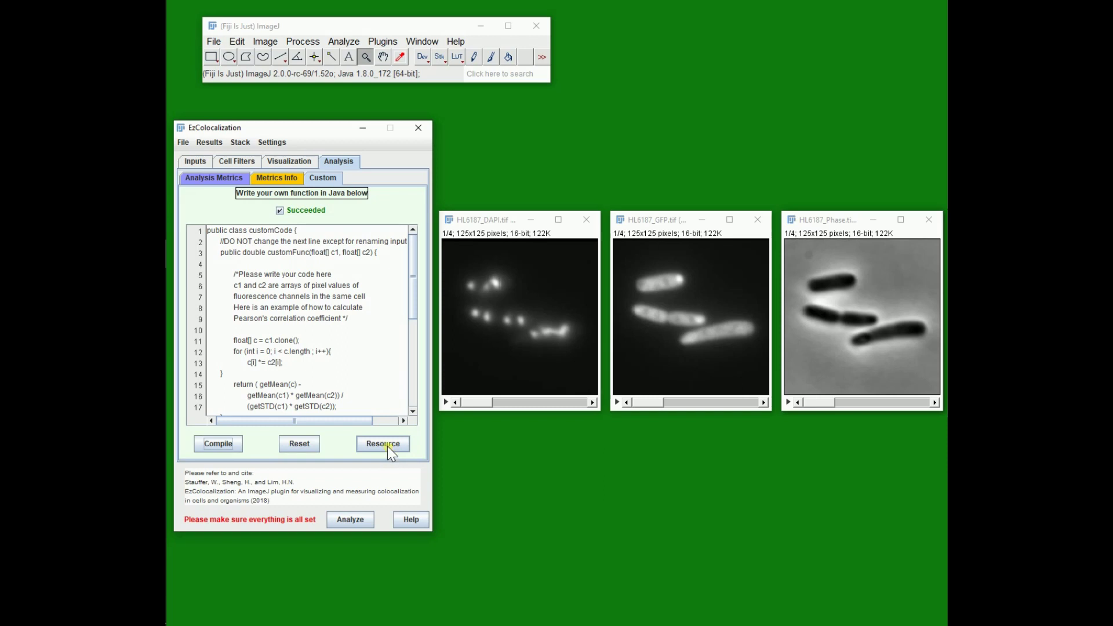
Tick the Summary, Histogram(s), Mask(s) and ROI(s) outputs under Analysis Metrics
left_click(230, 178)
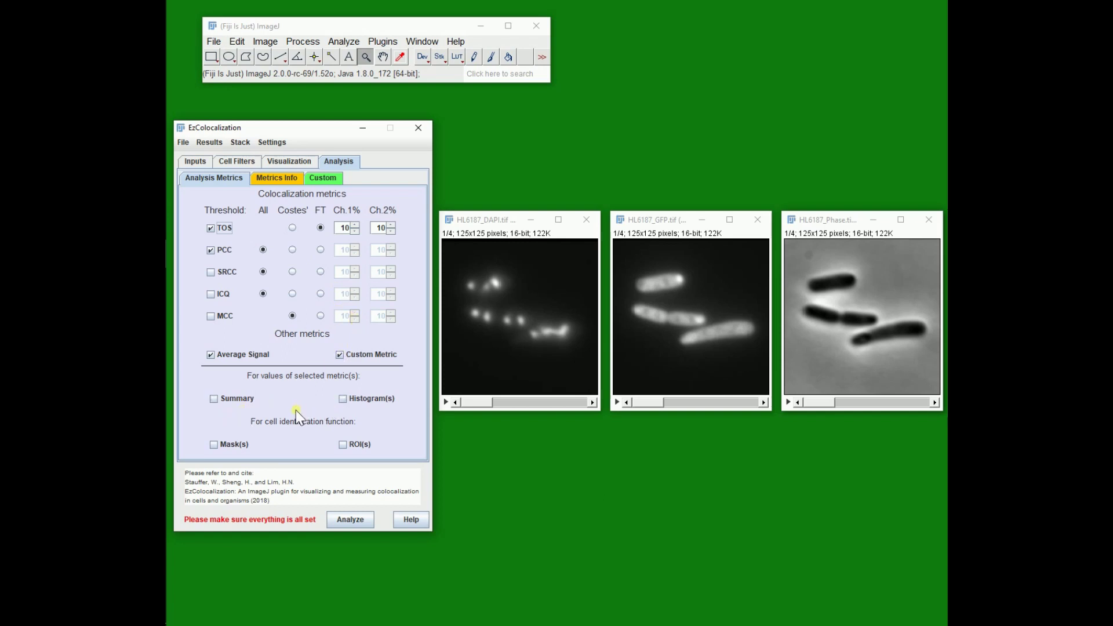
left_click(222, 399)
left_click(343, 398)
left_click(228, 446)
left_click(342, 446)
Review the Inputs and Cell Filters settings and turn on Channel 1 heat maps
left_click(197, 163)
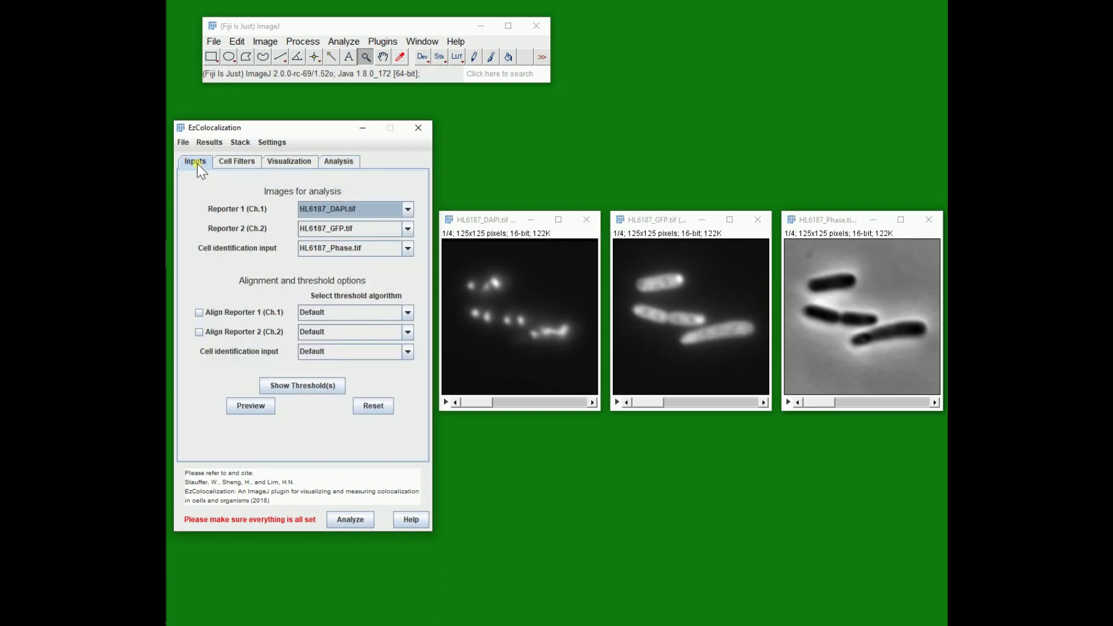
left_click(235, 162)
left_click(285, 165)
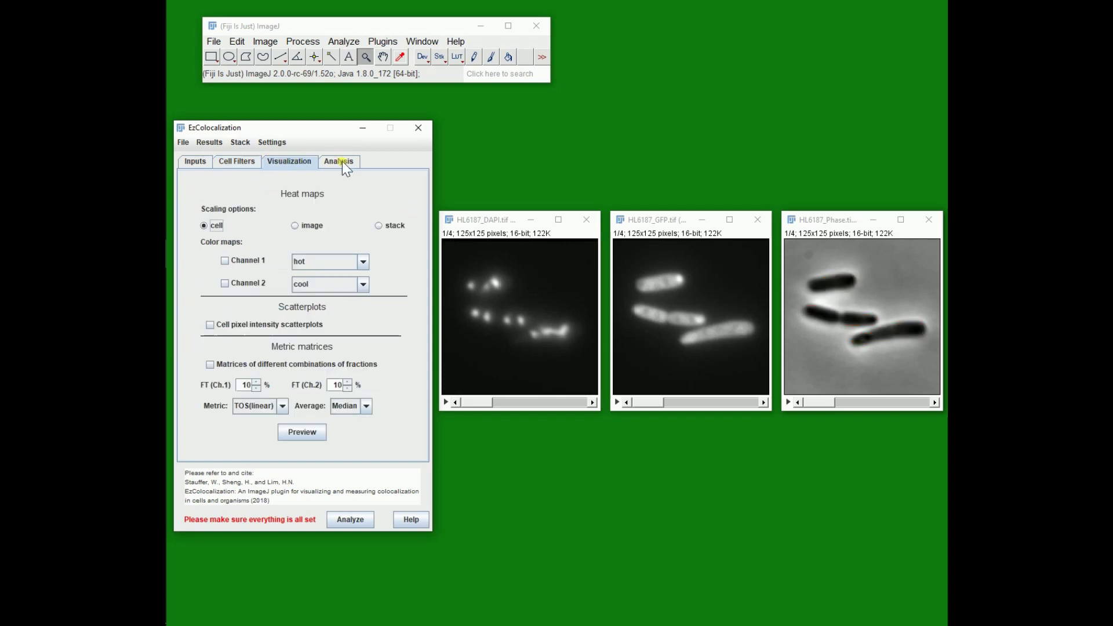
left_click(229, 261)
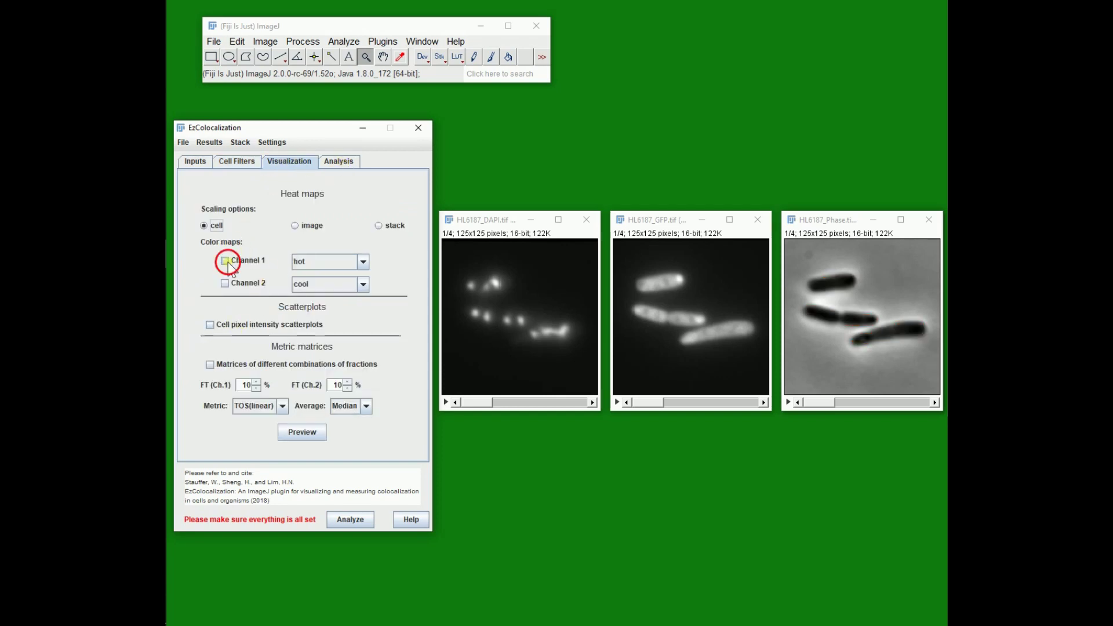
Enable alignment for reporter channels 1 and 2
left_click(196, 162)
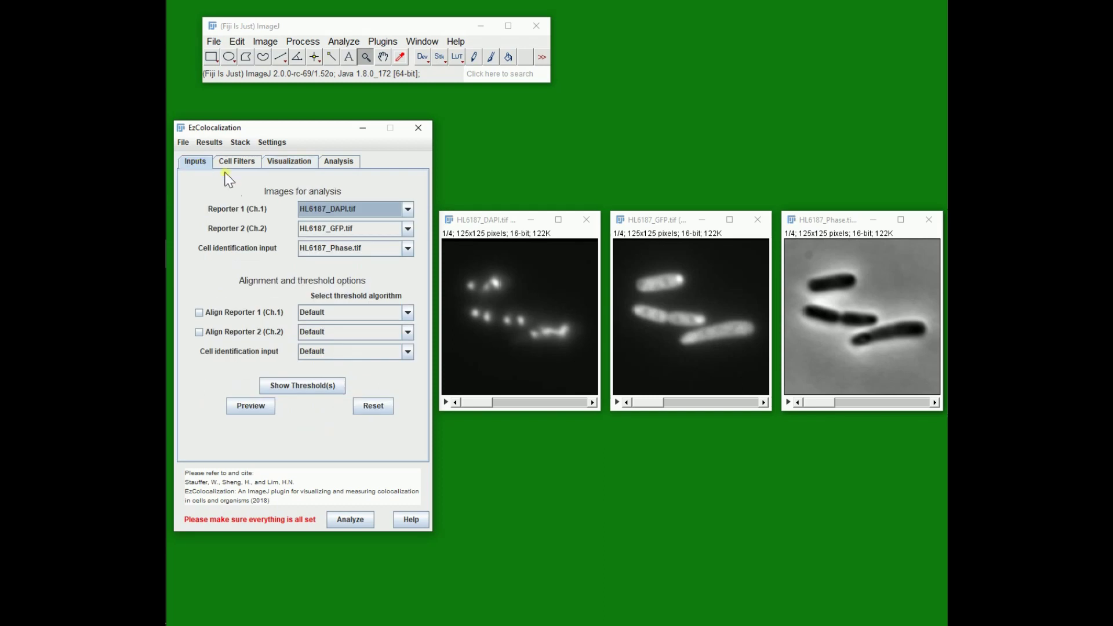
left_click(220, 313)
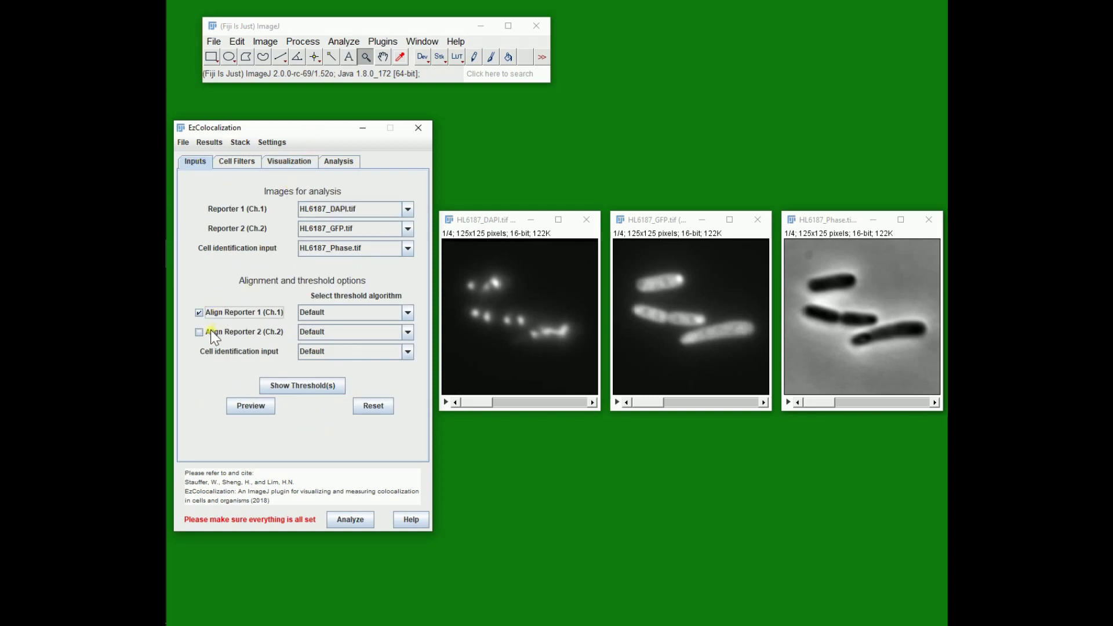
left_click(212, 331)
Run the colocalization analysis from the Analysis tab
left_click(339, 162)
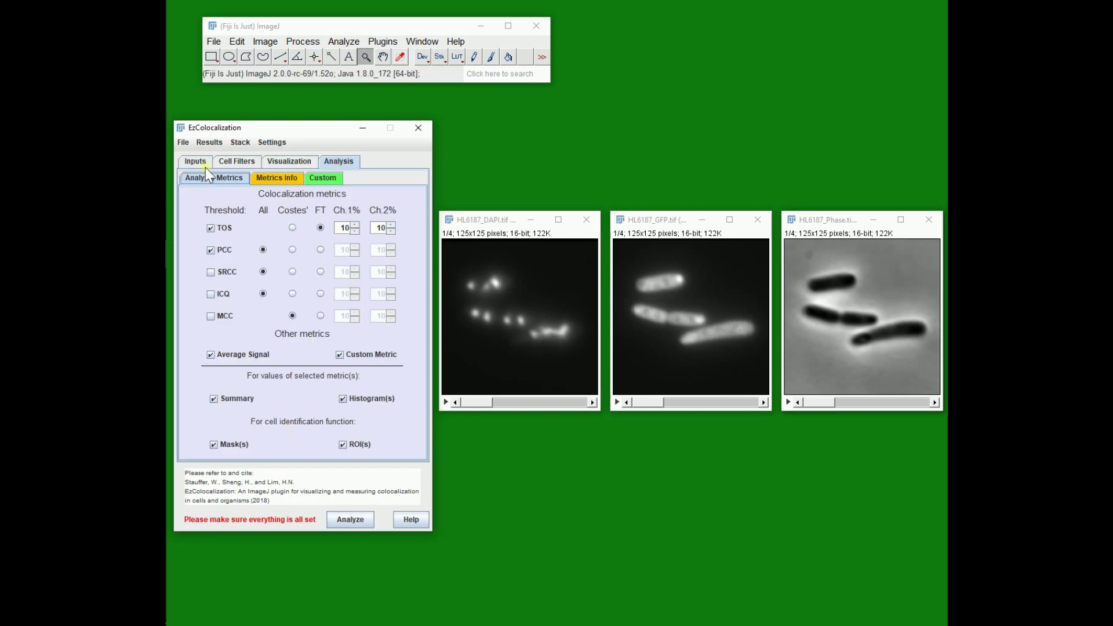
left_click(196, 161)
left_click(337, 161)
left_click(355, 517)
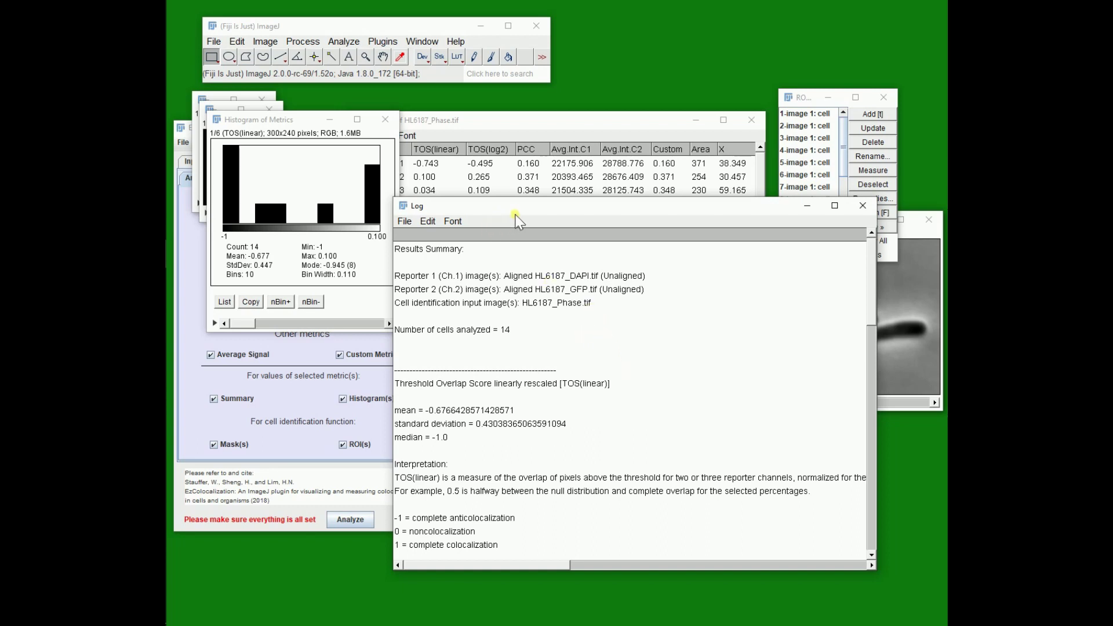
Scroll through the Log's Results Summary for the 14 cells, then close the Log
left_click_drag(515, 213, 509, 212)
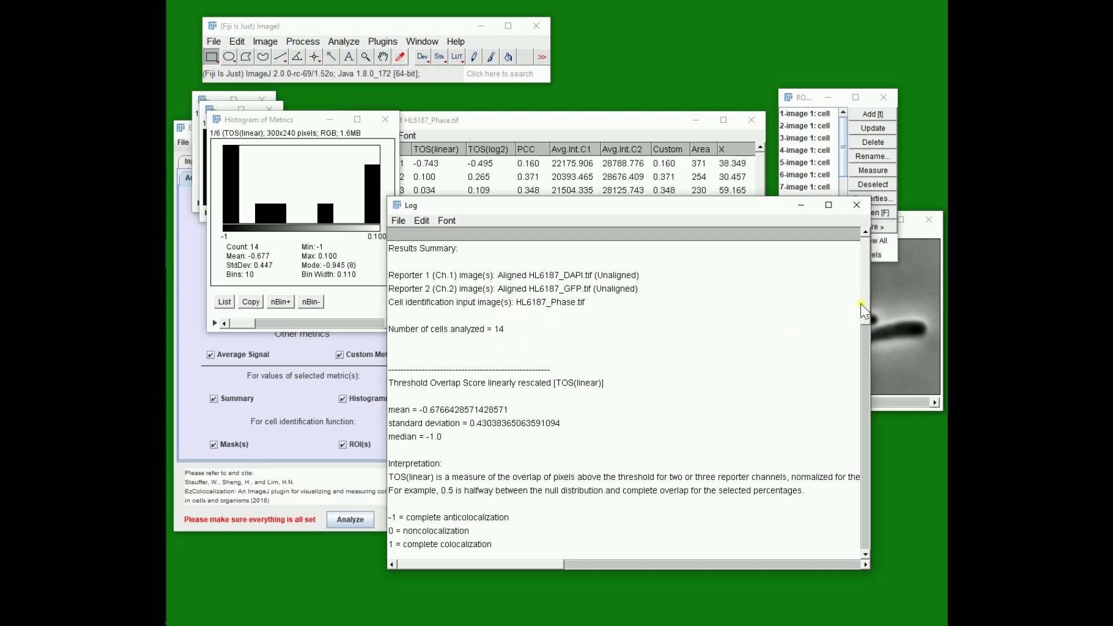
scroll(862, 310, "down", 2)
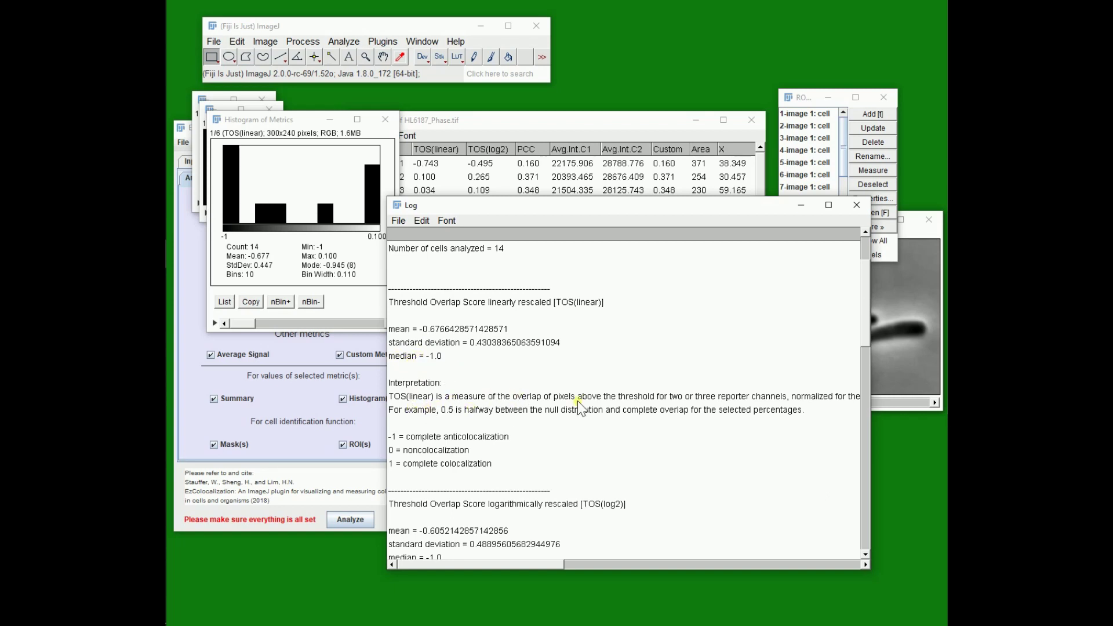
left_click_drag(864, 334, 855, 507)
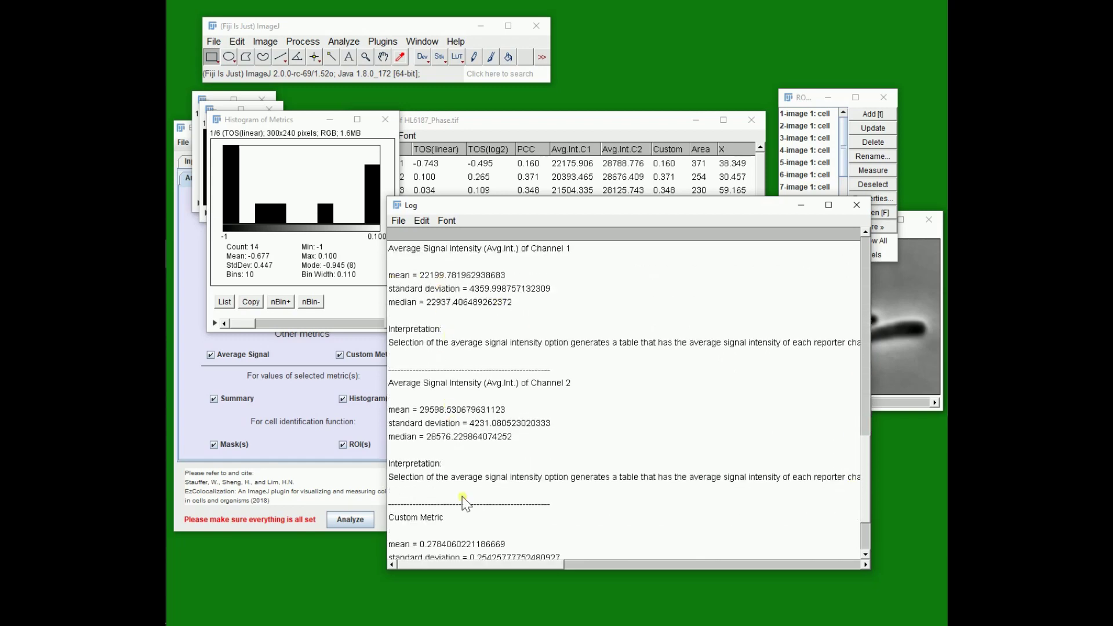
left_click(857, 205)
Move the histogram aside, raise the Metric(s) table, and scrub the phase image slices back to slice 1
left_click_drag(302, 124, 272, 202)
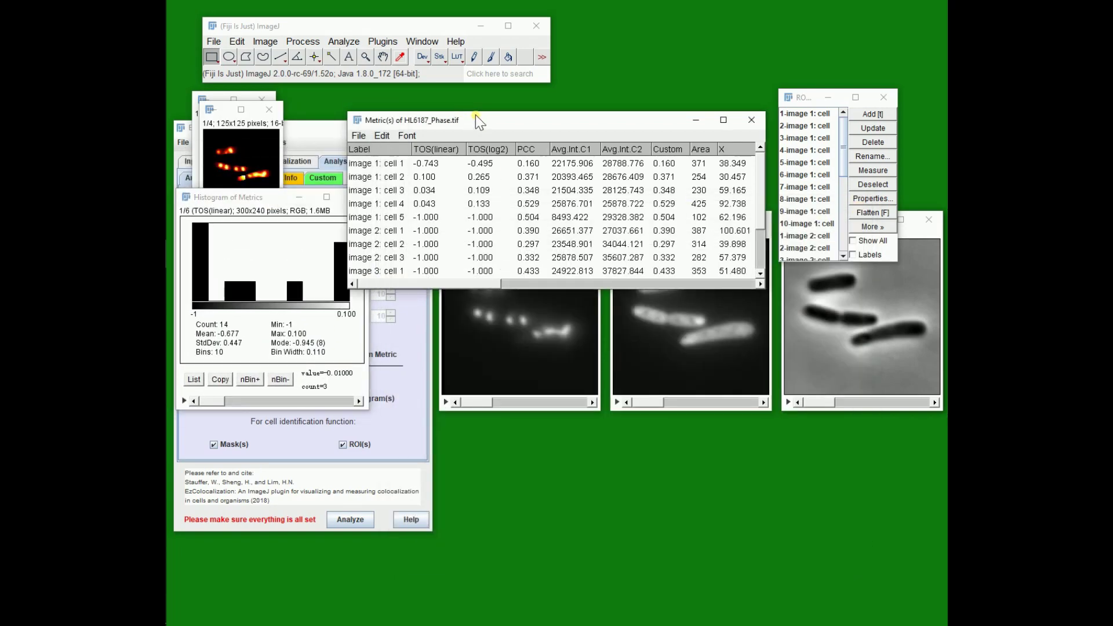
left_click_drag(476, 119, 483, 101)
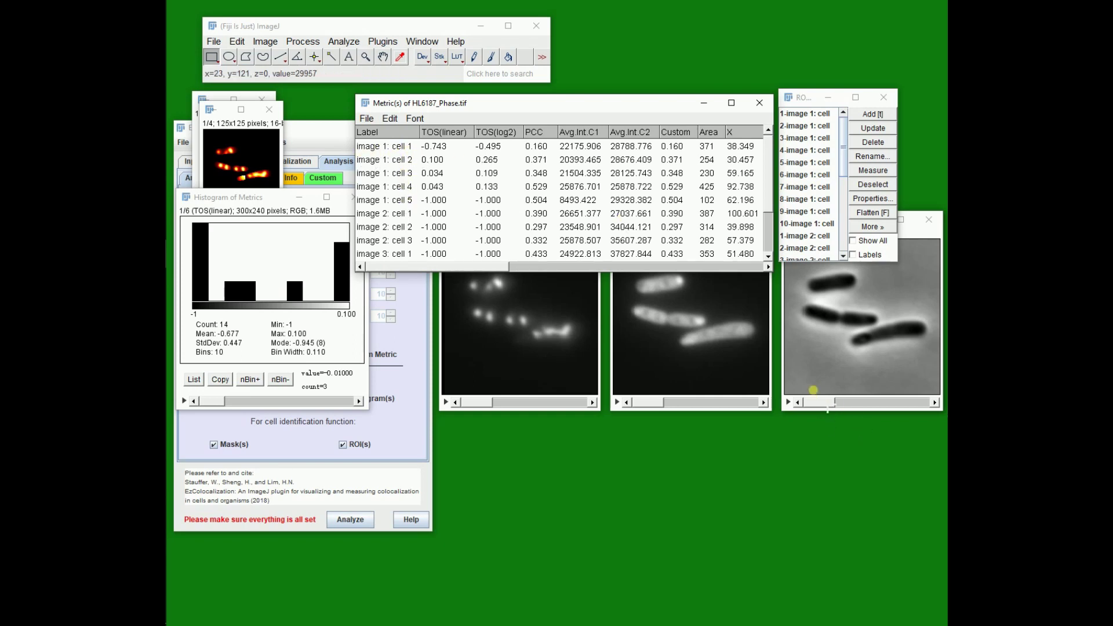
left_click(847, 402)
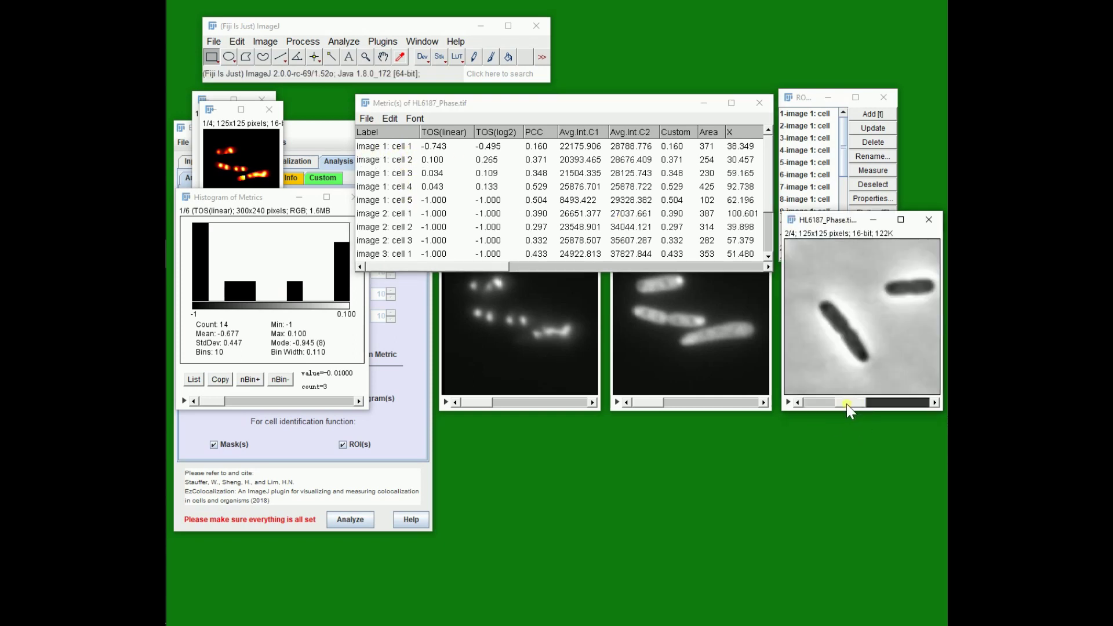
left_click_drag(847, 405, 780, 393)
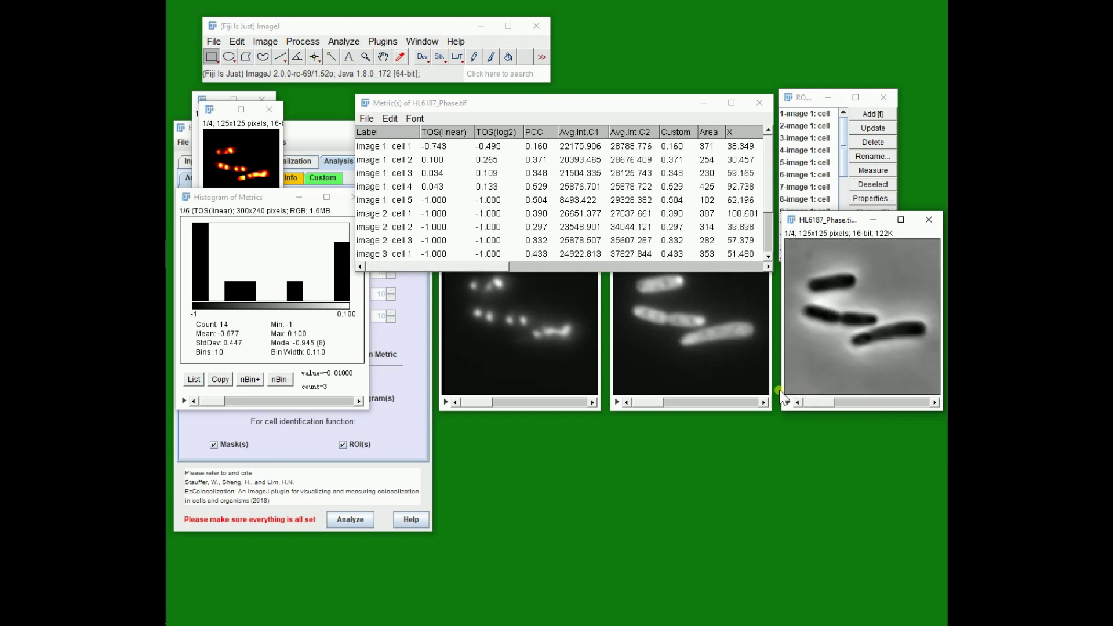
left_click(589, 105)
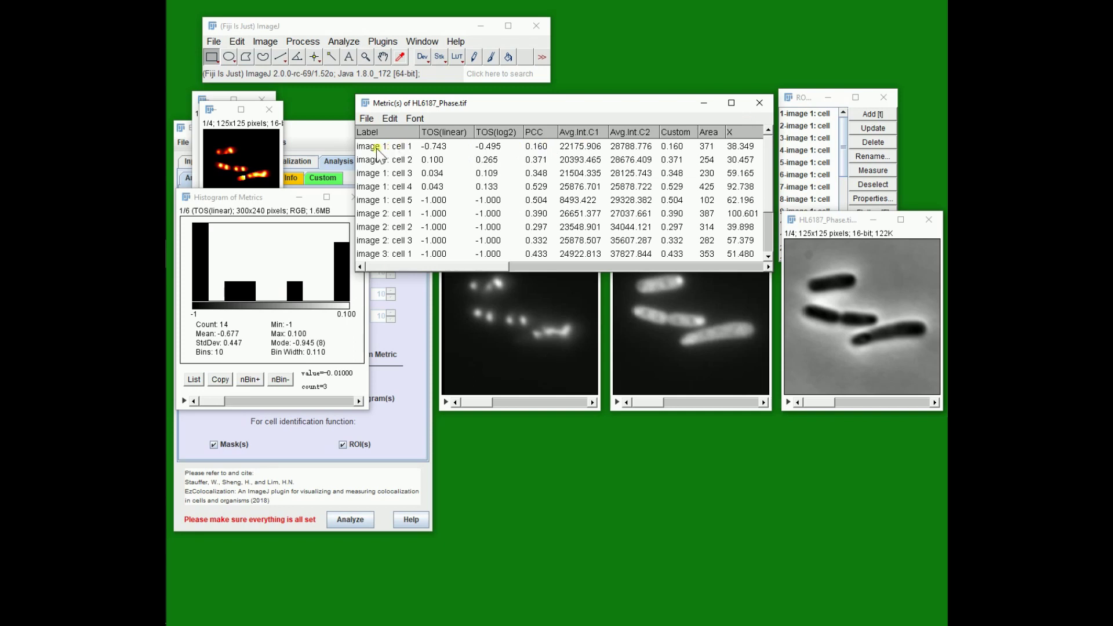
Outline '1-image 1: cell' on the phase image and on the zoomed-in Mask-Shot1 image
left_click(803, 114)
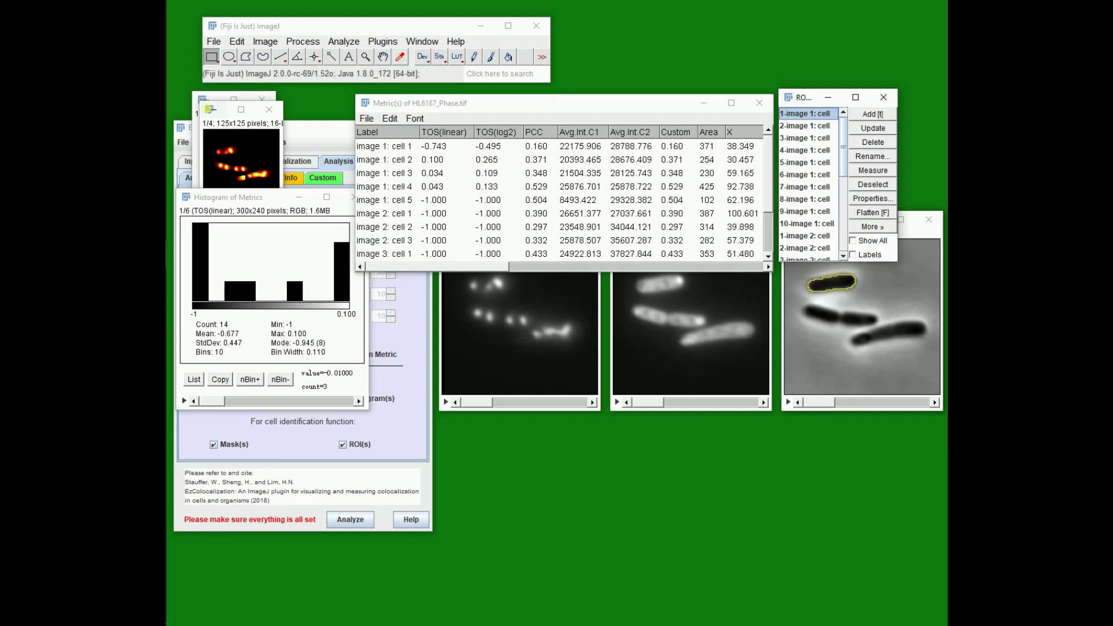
left_click(267, 111)
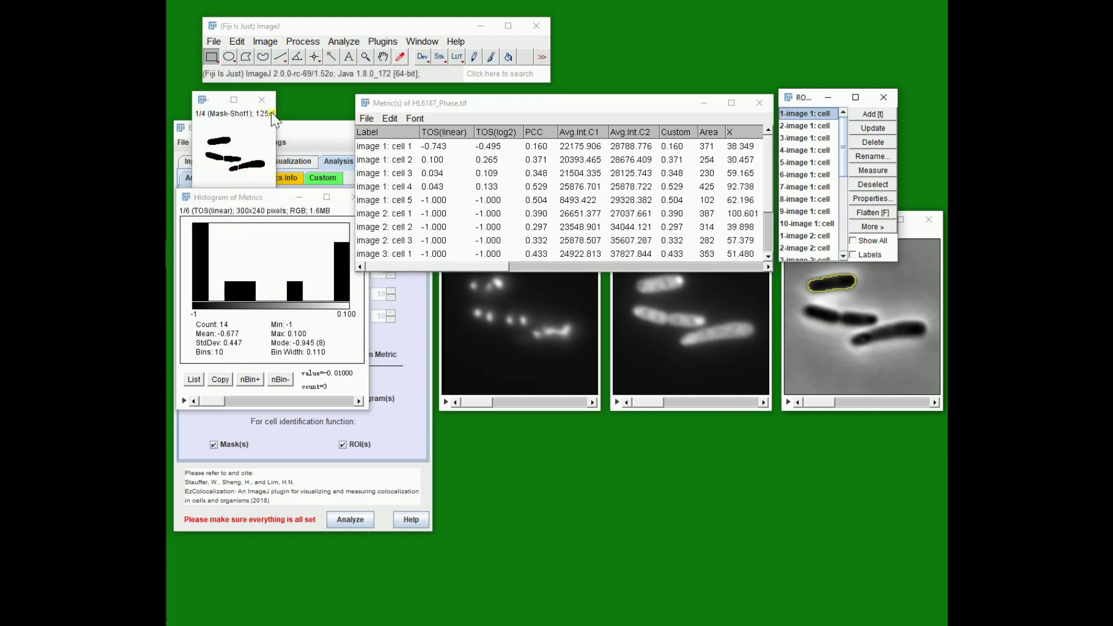
left_click(365, 57)
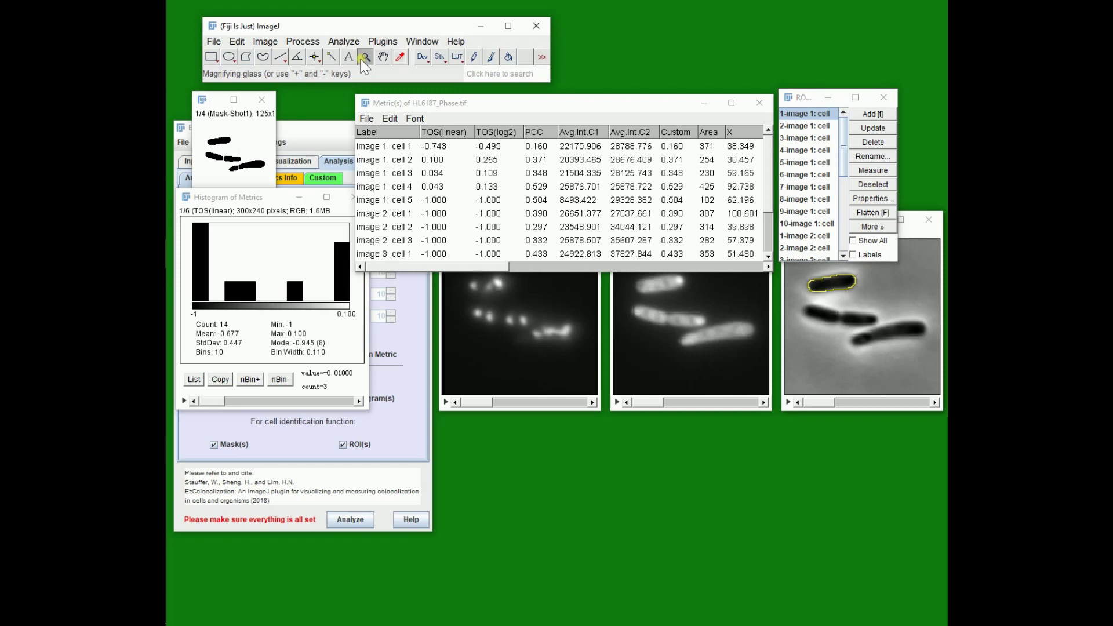
left_click(238, 154)
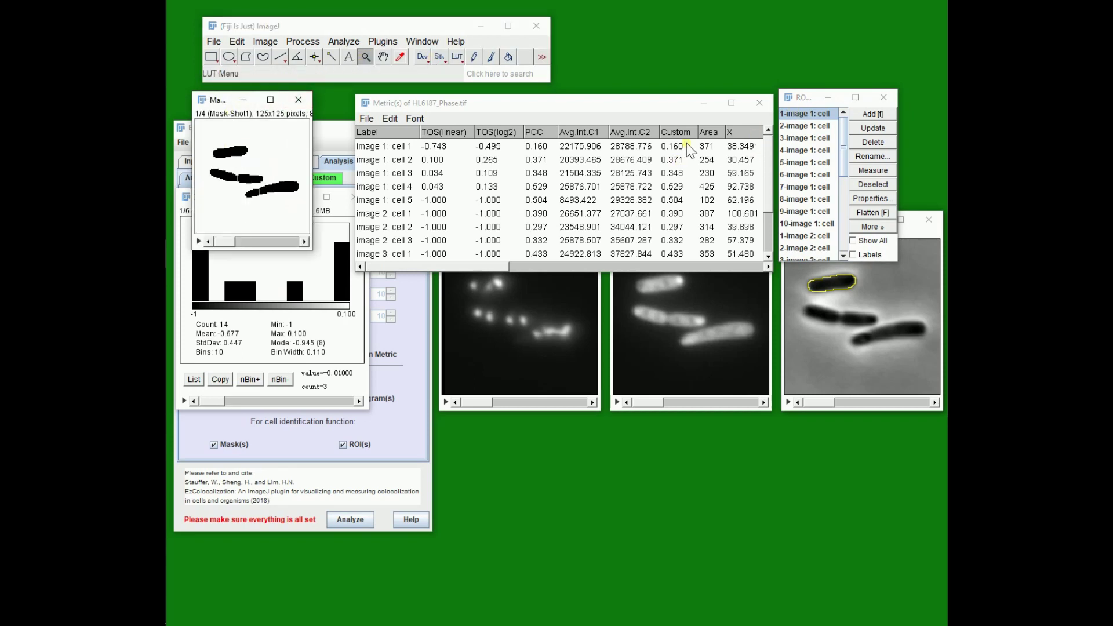
left_click(820, 114)
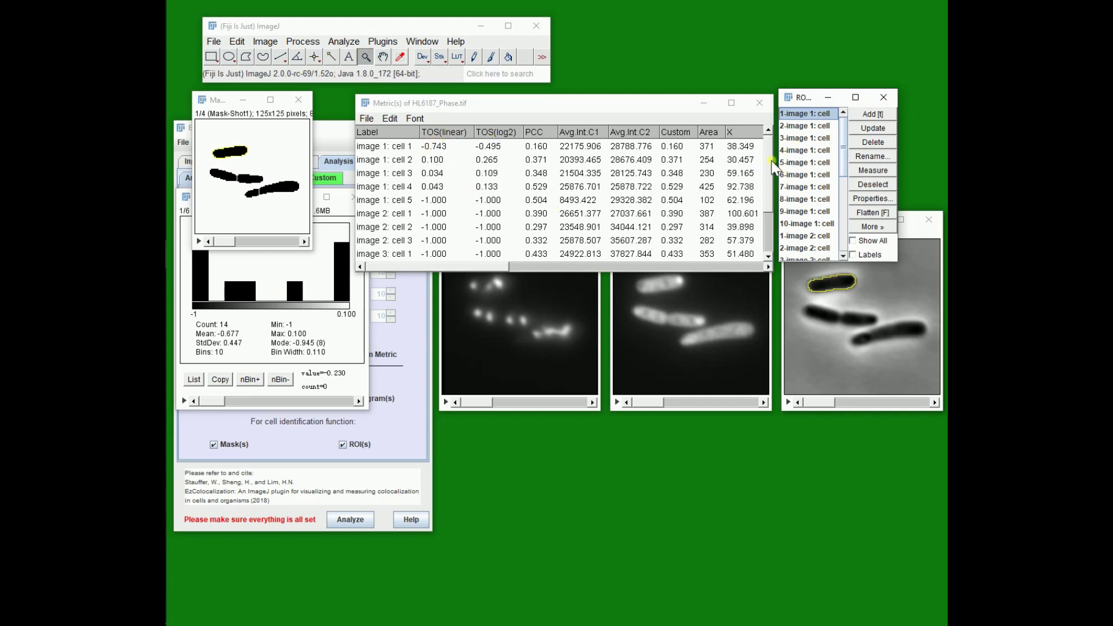
Scroll the Metric(s) table to reveal the Perim., Major, Minor, Angle and Circ. columns
mouse_move(767, 156)
left_mouse_down()
mouse_move(768, 244)
mouse_move(765, 142)
left_mouse_up()
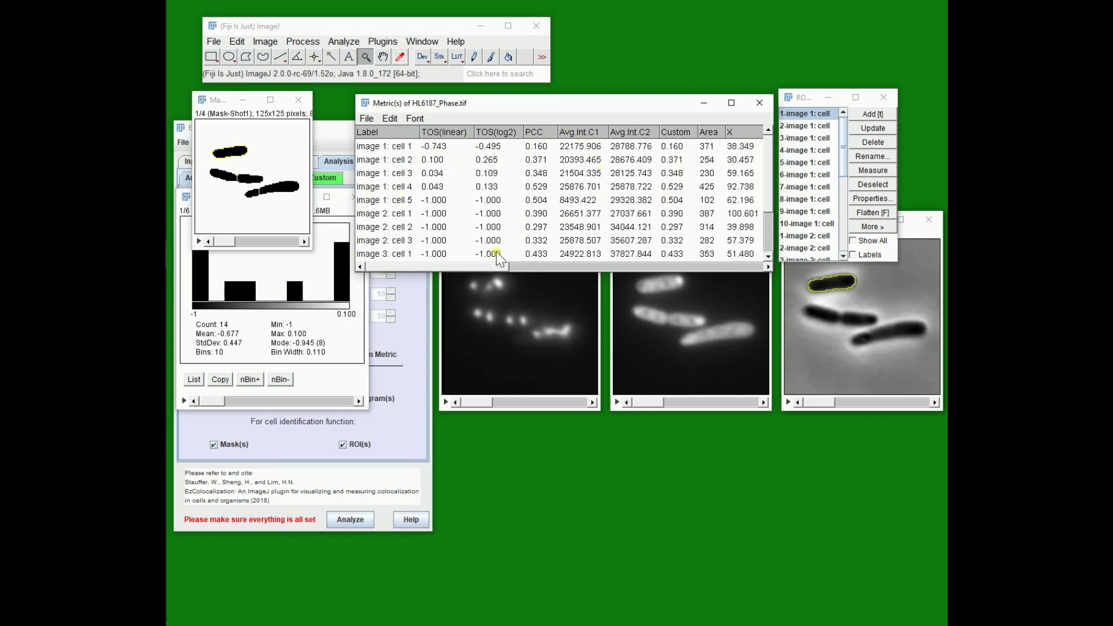
left_click_drag(500, 267, 596, 270)
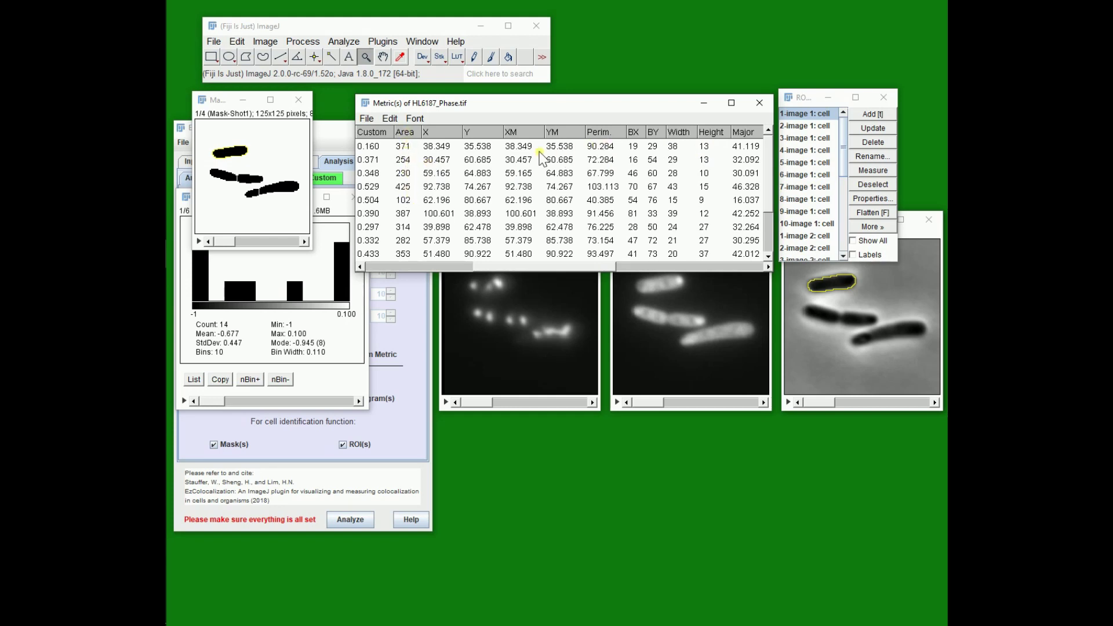
left_click_drag(529, 269, 655, 259)
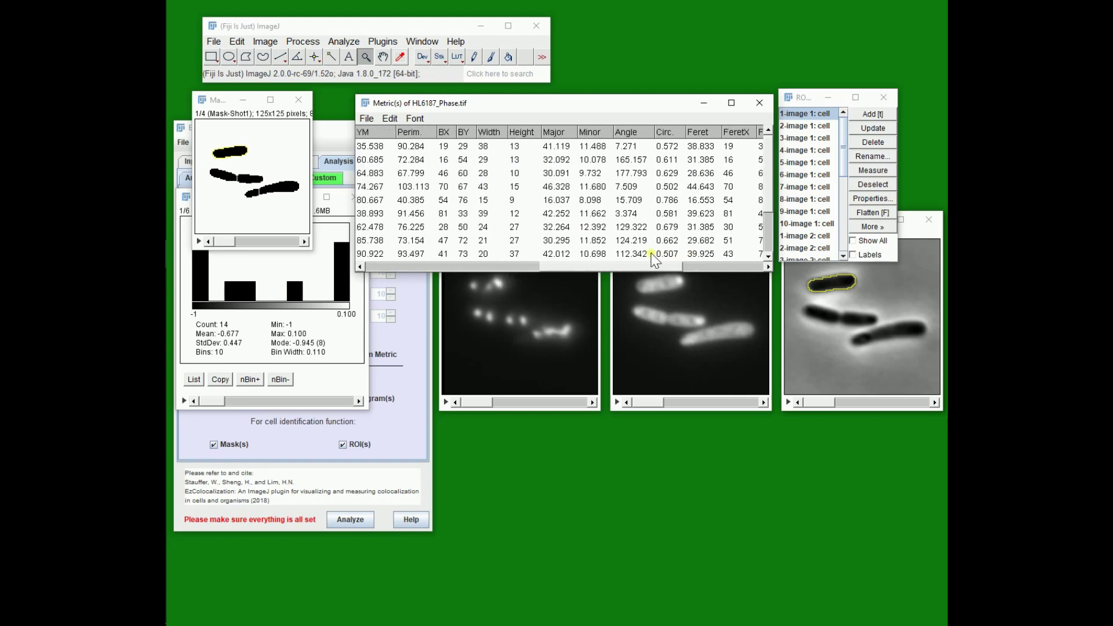
Bring the Histogram of Metrics forward and browse its stack, returning to TOS(linear)
left_click(360, 383)
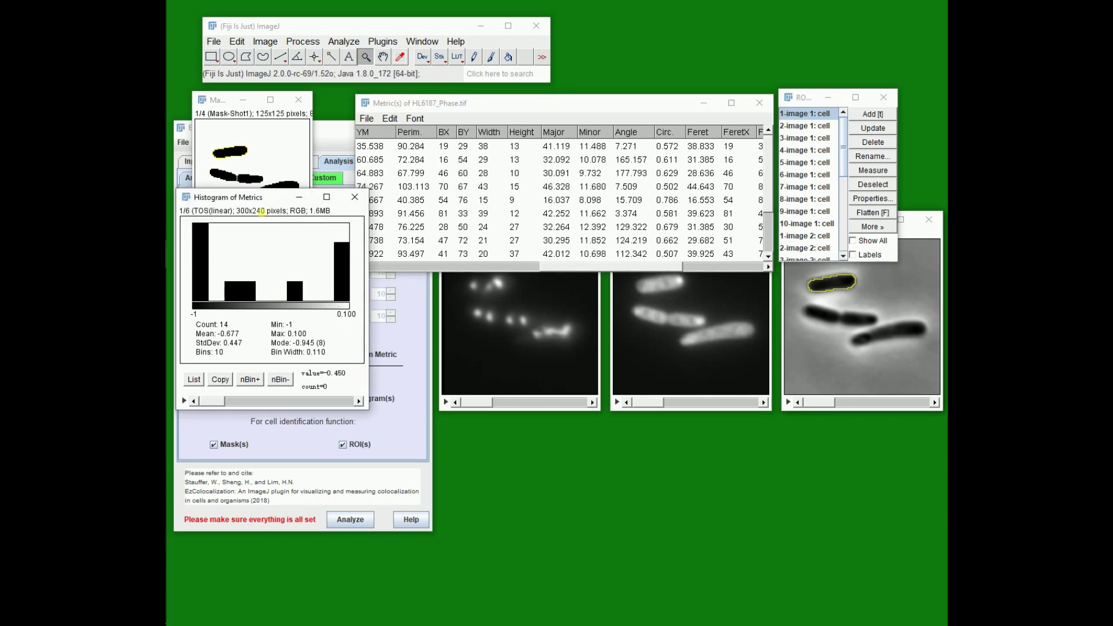
left_click_drag(258, 203, 325, 271)
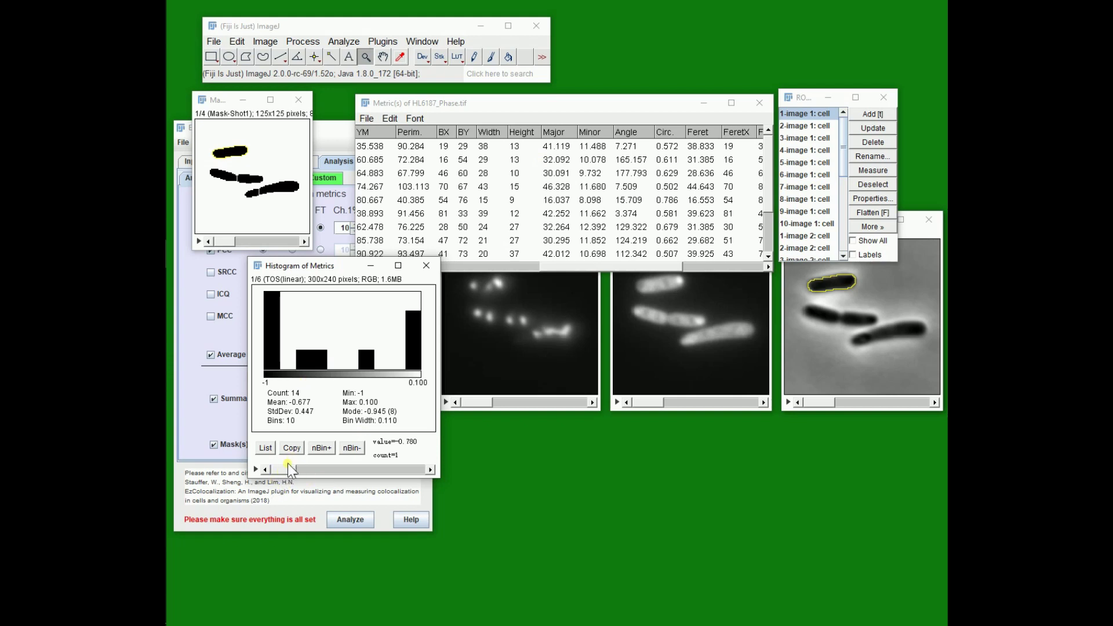
mouse_move(286, 469)
left_mouse_down()
mouse_move(395, 466)
mouse_move(266, 473)
left_mouse_up()
Adjust the TOS(linear) histogram with nBin- and nBin+ until it shows 9 bins of width 0.122
left_click(350, 450)
left_click(318, 450)
left_click(342, 451)
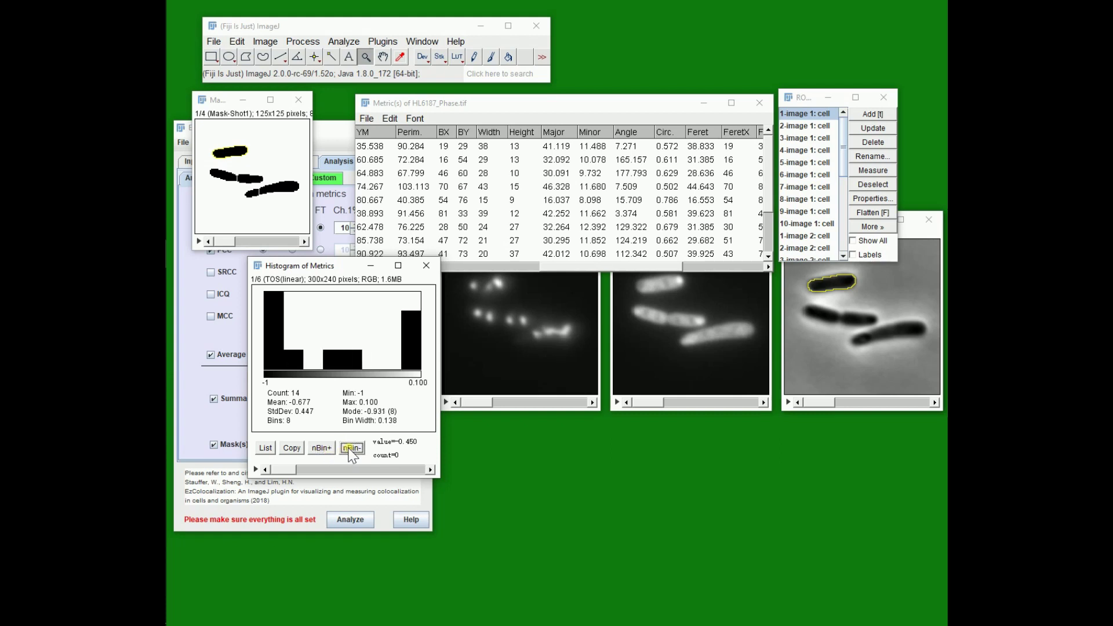
left_click(355, 451)
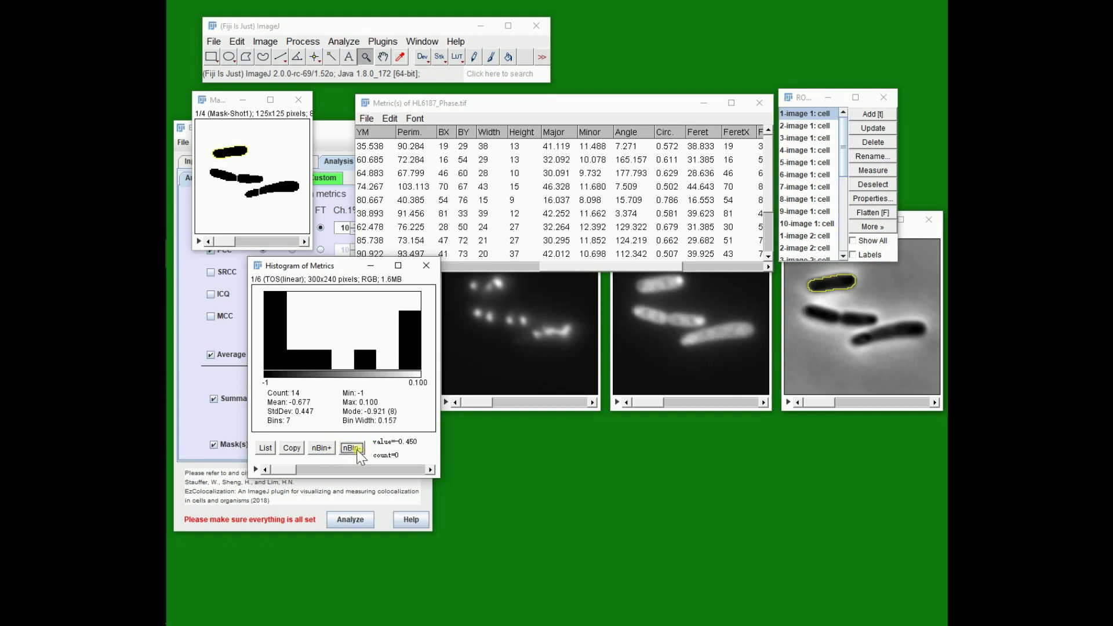
double_click(327, 450)
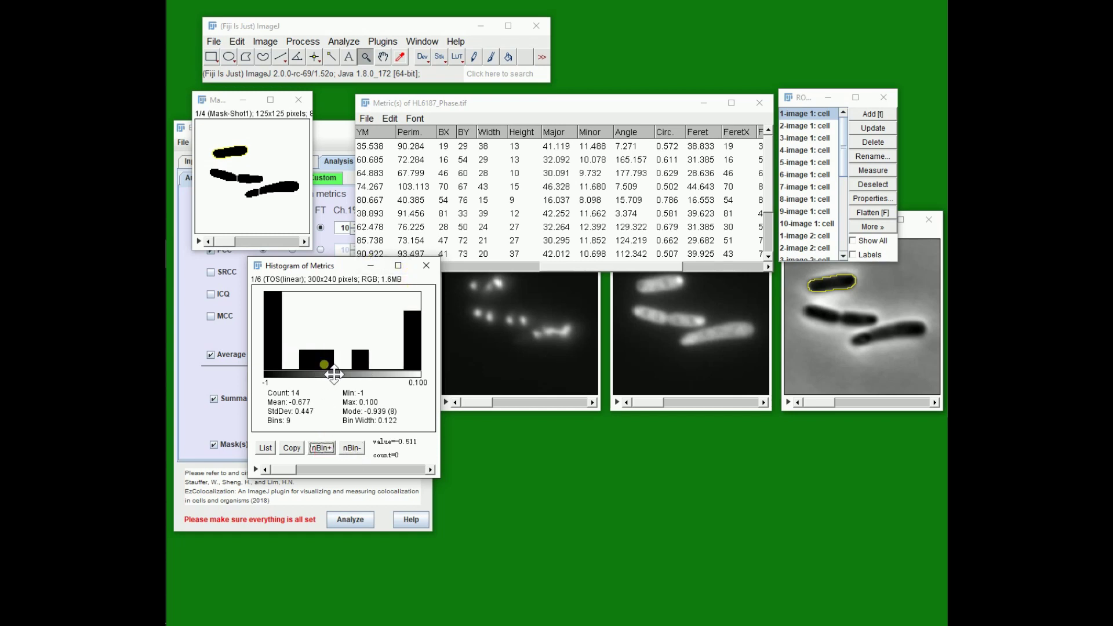
left_click(619, 266)
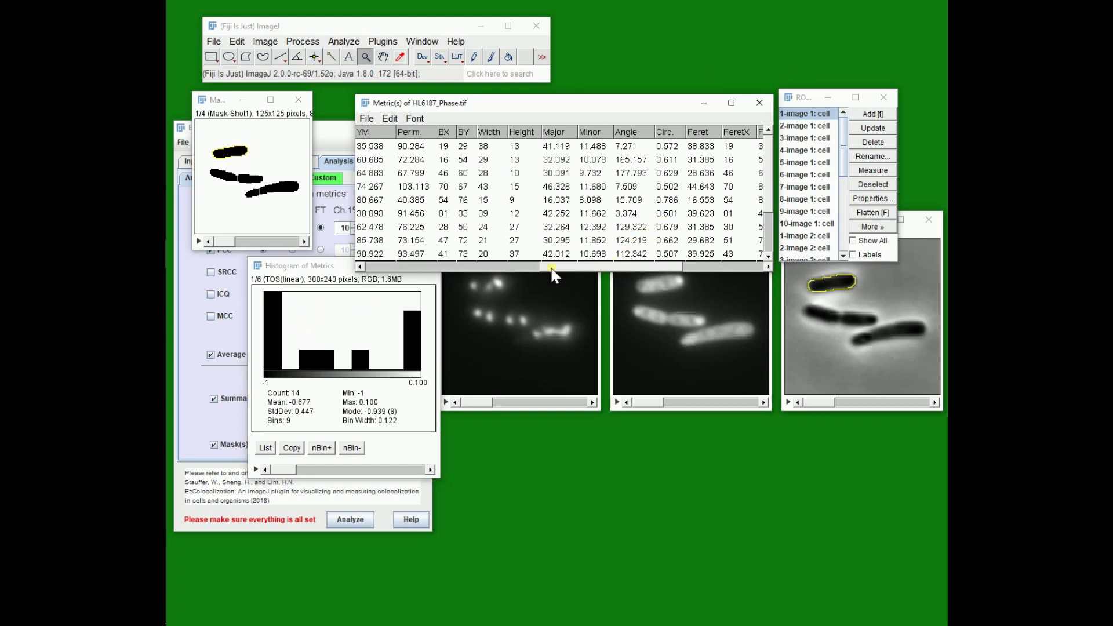
Scroll the per-cell Metric(s) table back to its leftmost columns
left_click_drag(500, 266, 356, 265)
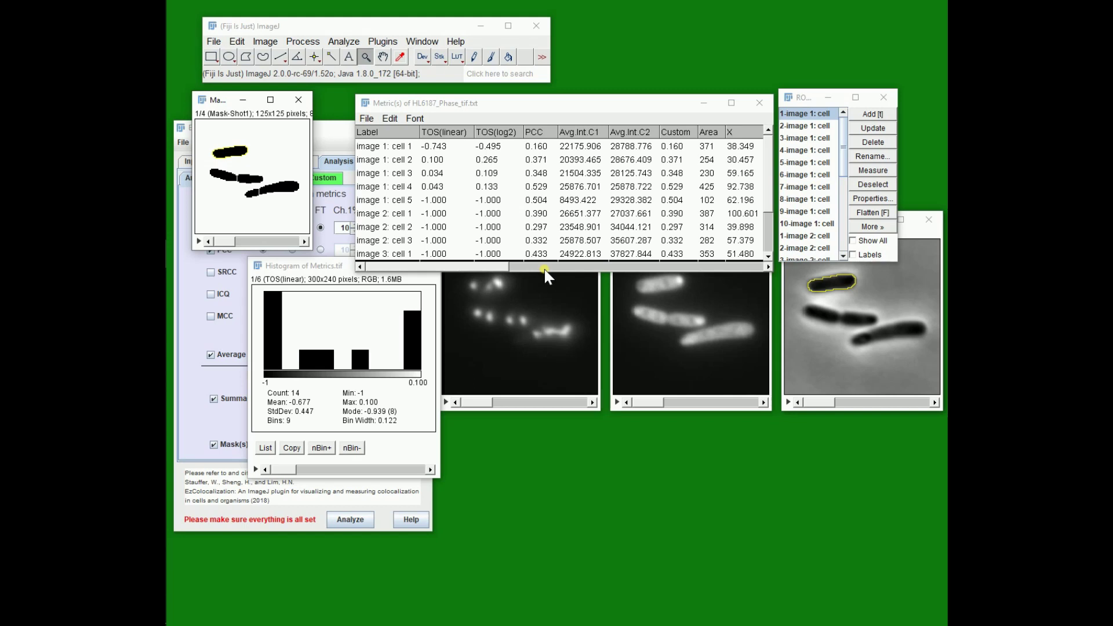
Bring the EzColocalization window forward, showing TOS with 10% FT thresholds and PCC selected
left_click(332, 214)
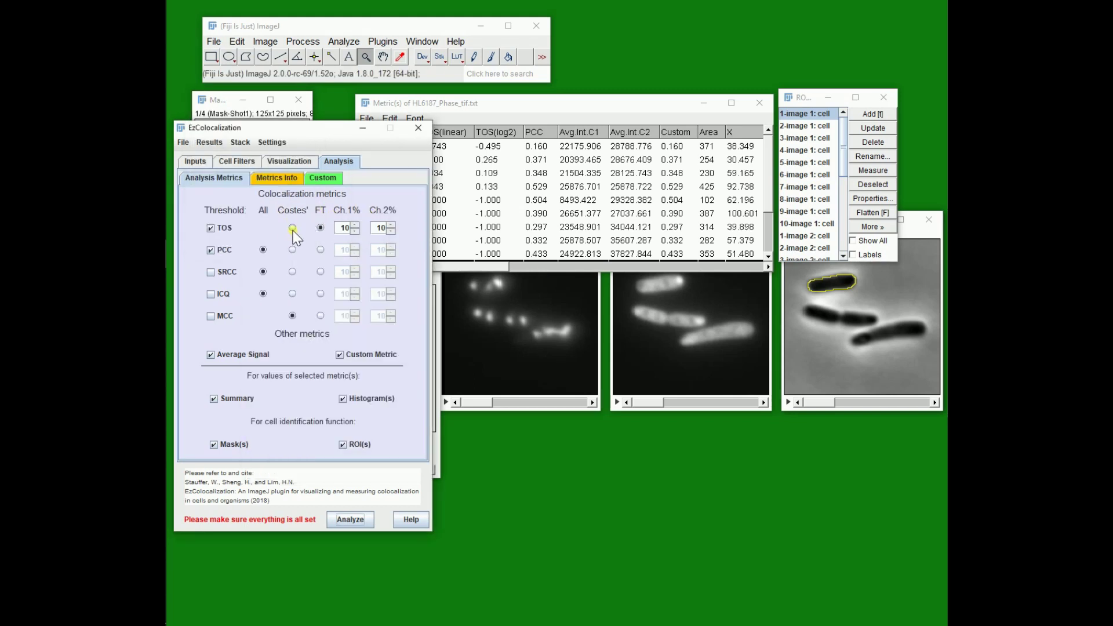